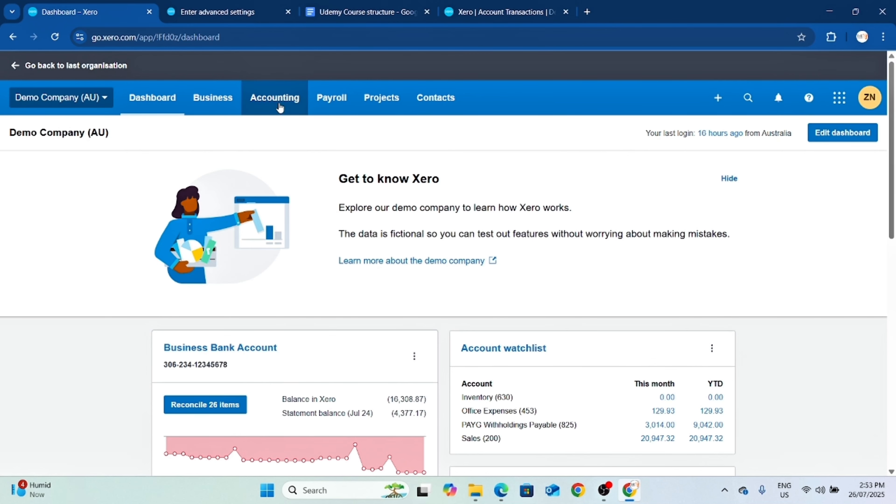
Open the Demo Company's financial settings from the advanced accounting settings.
click(280, 107)
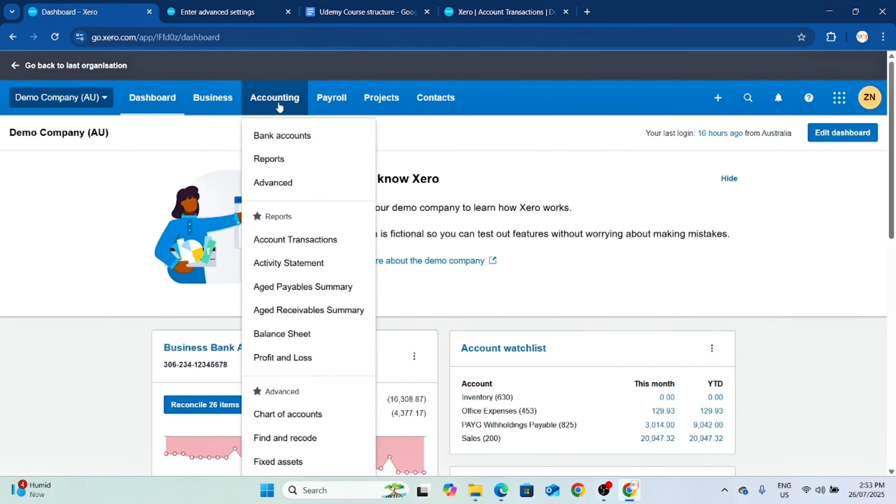
click(282, 183)
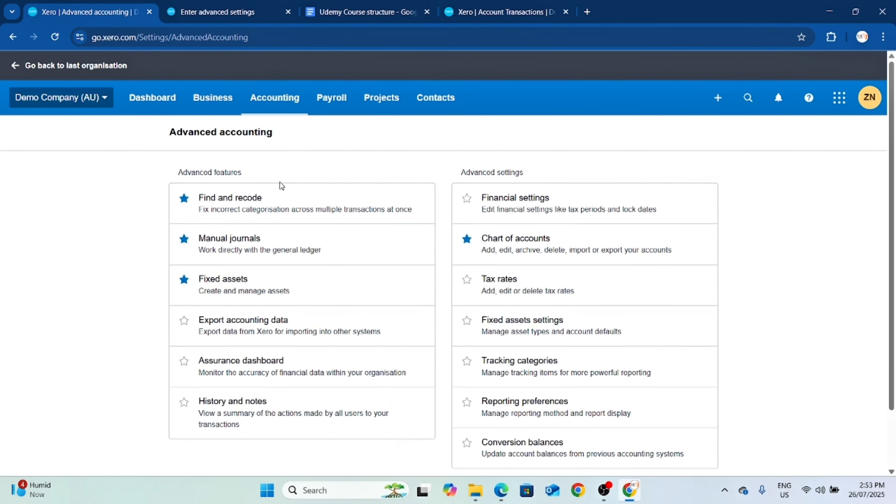
click(90, 98)
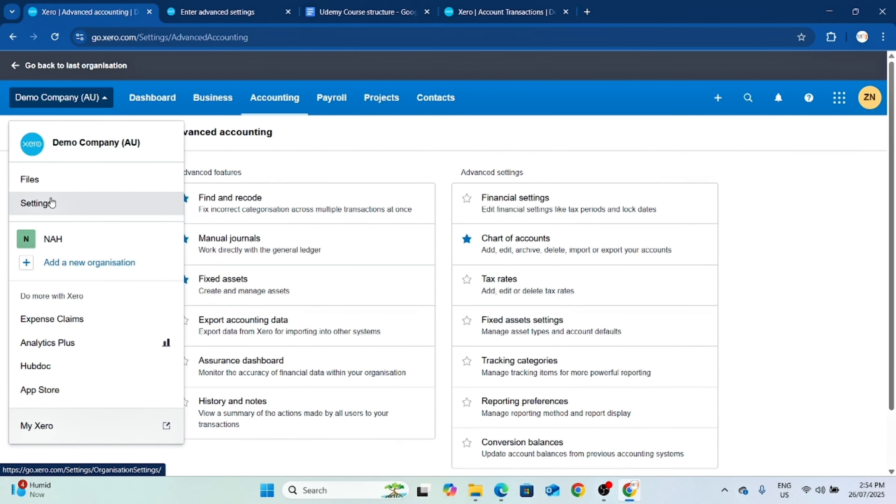
click(778, 226)
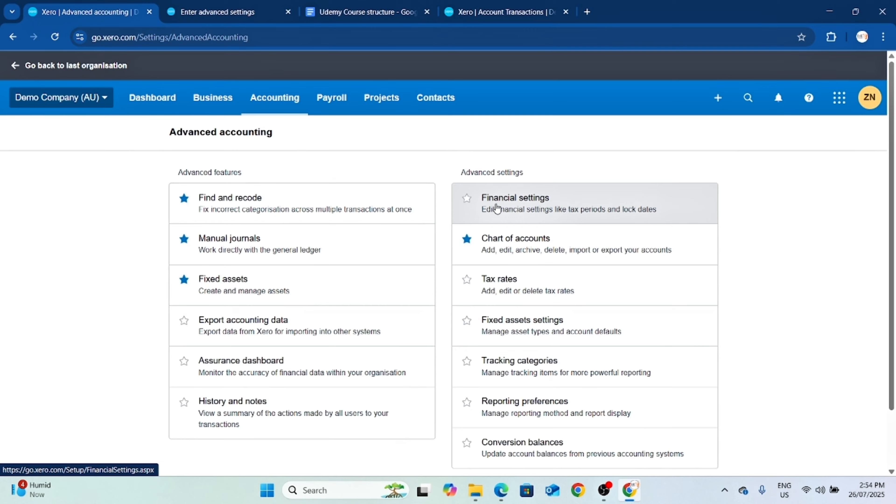
click(521, 206)
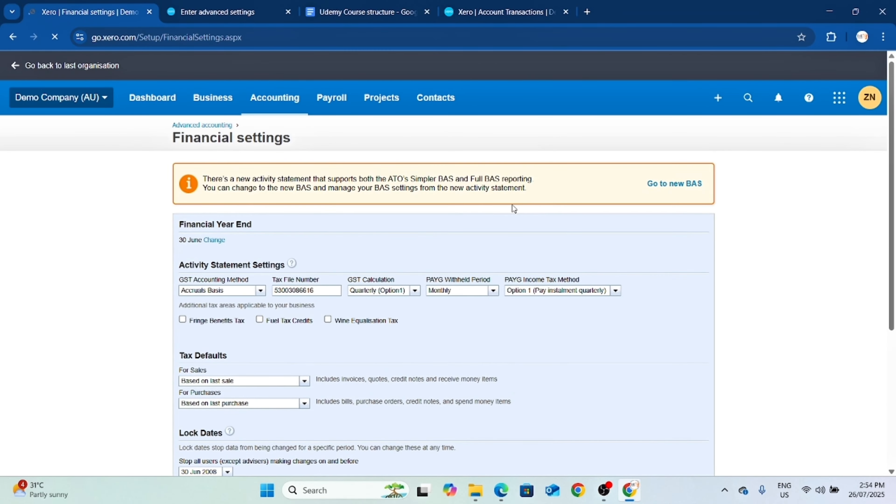
Look over the financial settings and view the options for changing the financial year end, leaving without applying a change.
scroll(511, 204, down, 3)
scroll(513, 206, up, 3)
click(214, 240)
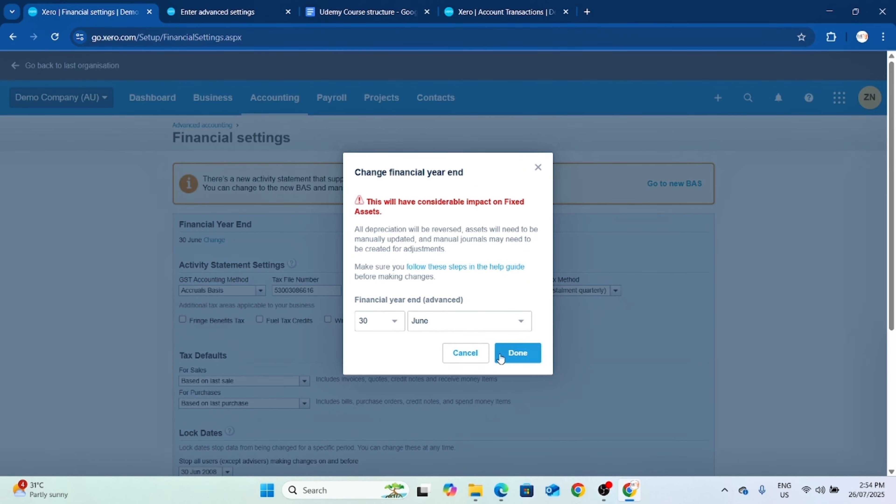
click(466, 354)
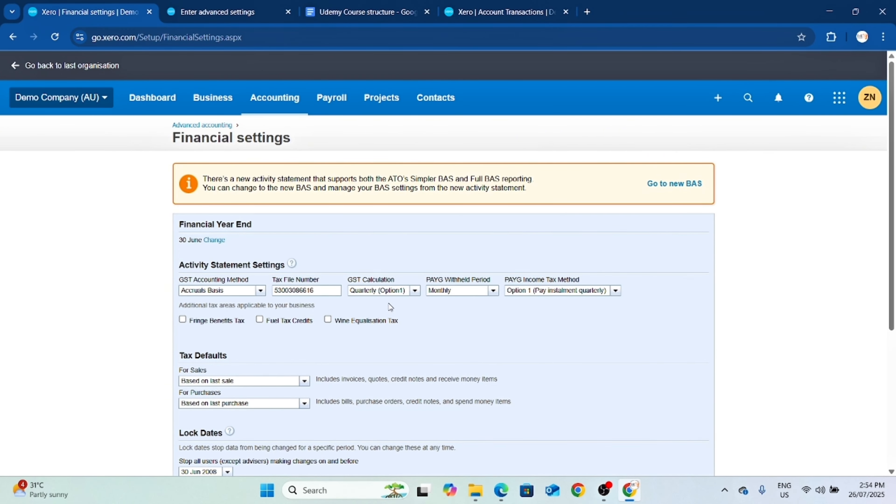
View the available choices for the GST accounting method and the GST calculation period without selecting a new one.
scroll(391, 307, down, 2)
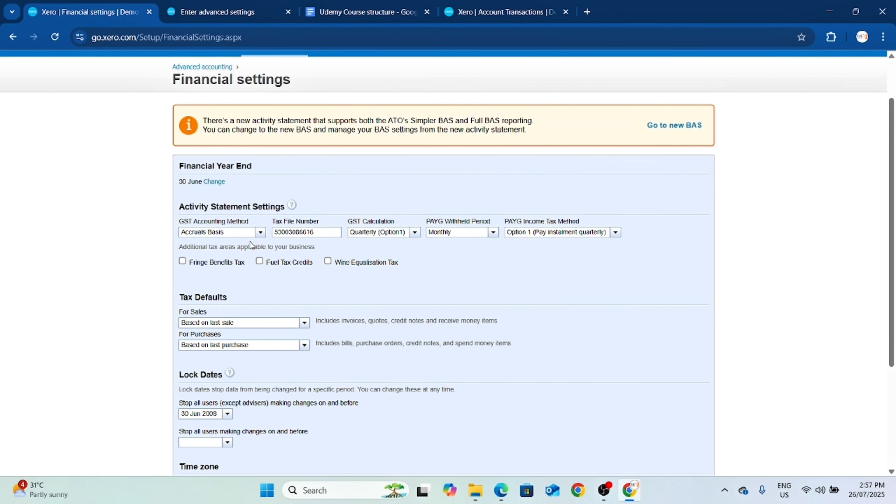
click(260, 233)
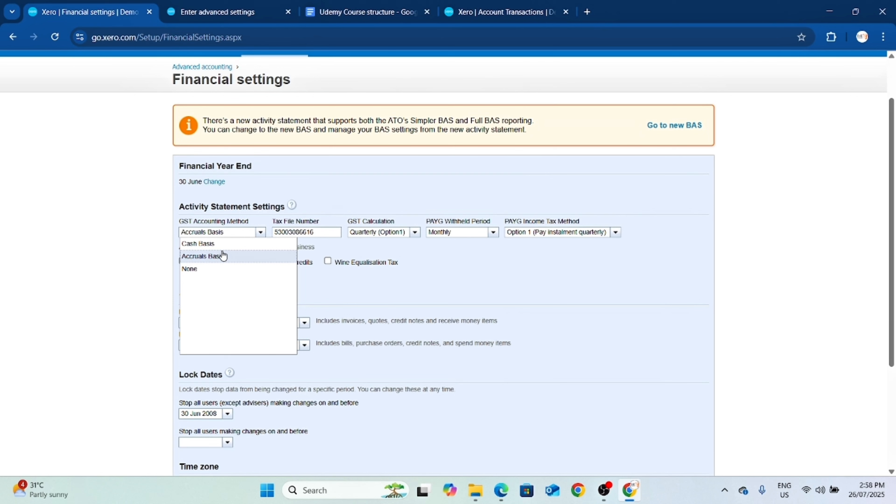
click(370, 209)
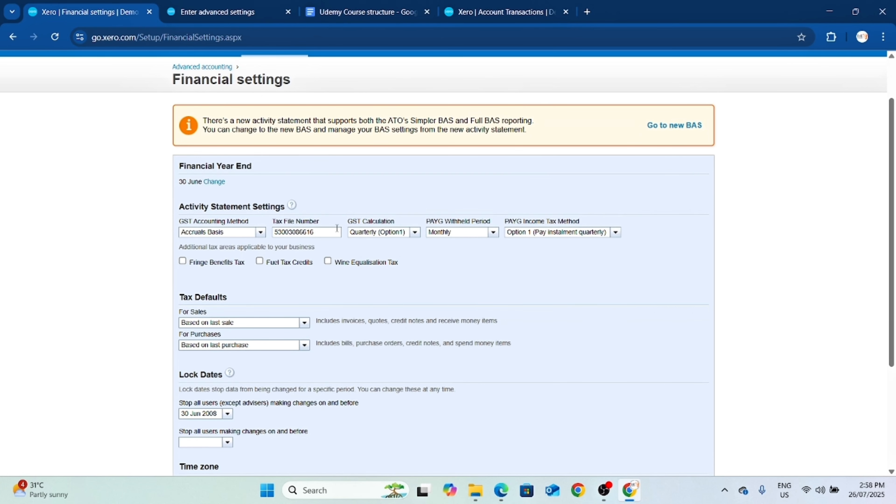
click(415, 233)
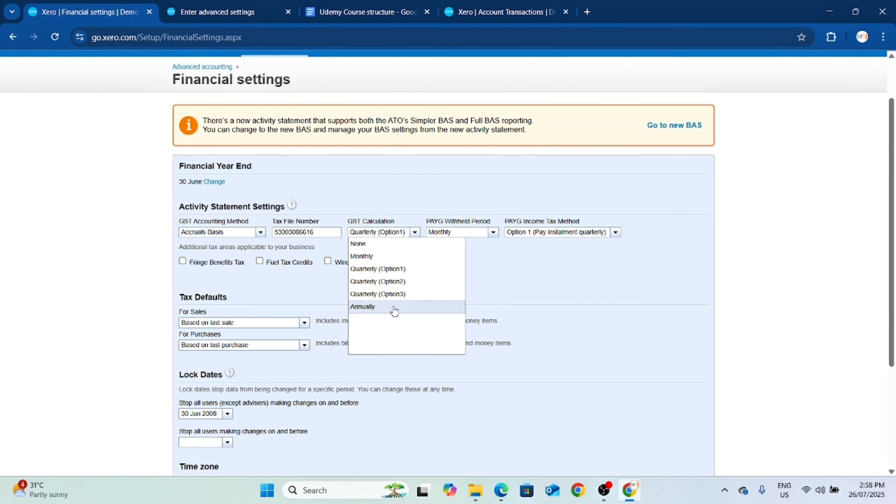
click(472, 190)
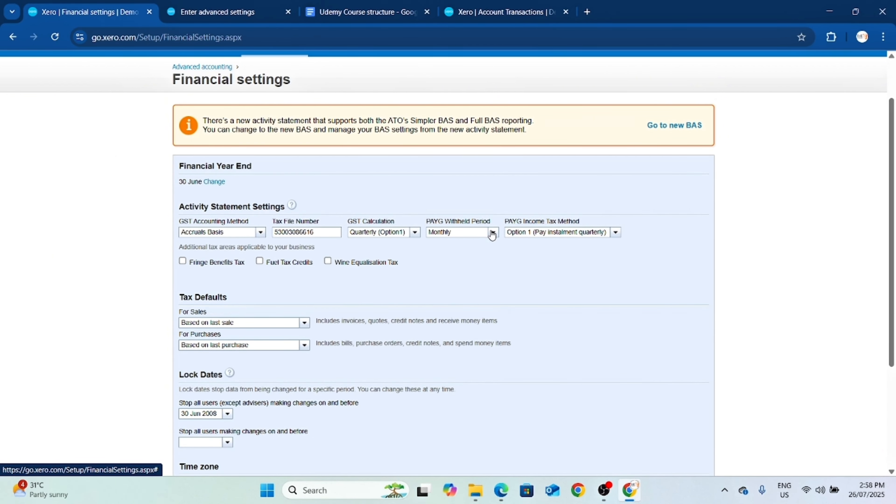
View the available PAYG withheld period choices without selecting a new one.
drag(425, 223, 458, 223)
click(475, 261)
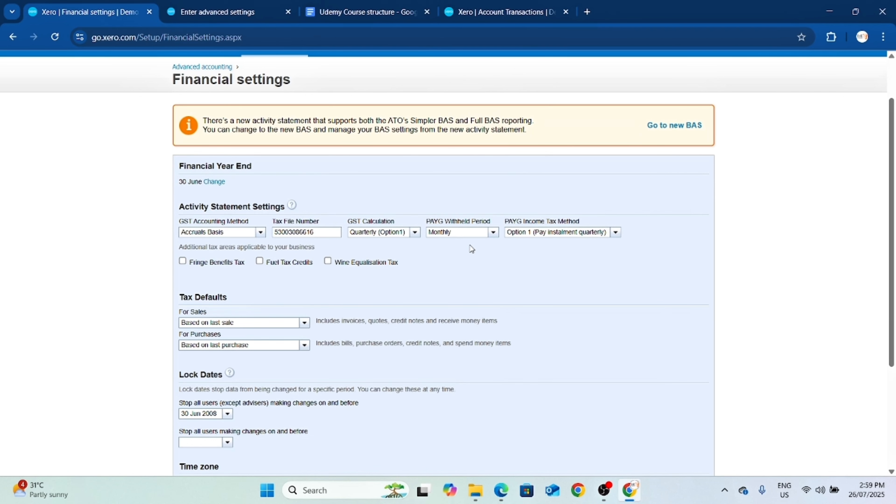
click(490, 233)
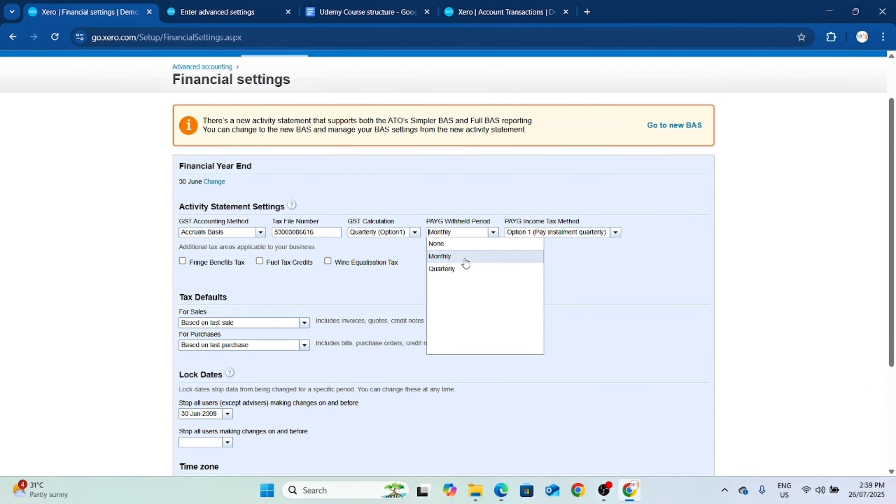
double_click(527, 191)
click(463, 249)
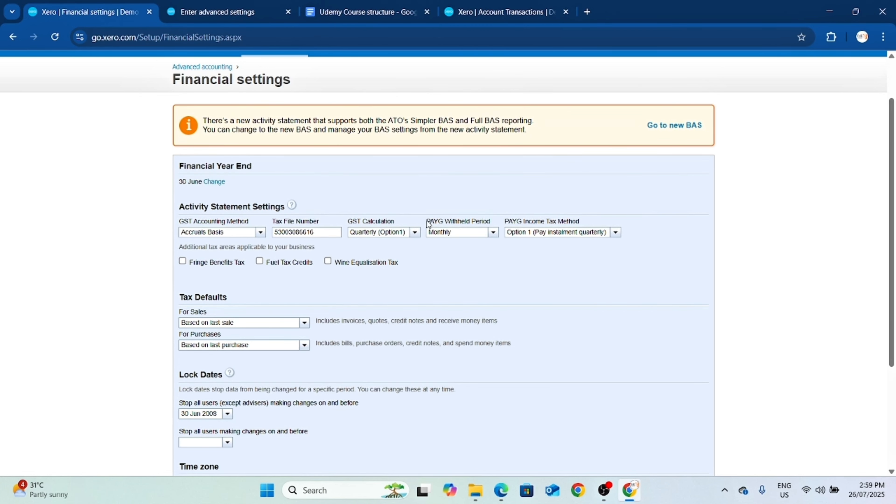
drag(426, 221, 452, 219)
click(466, 263)
View the PAYG income tax method choices, checking the Enter advanced settings lesson page briefly, and leave the method as set.
click(614, 234)
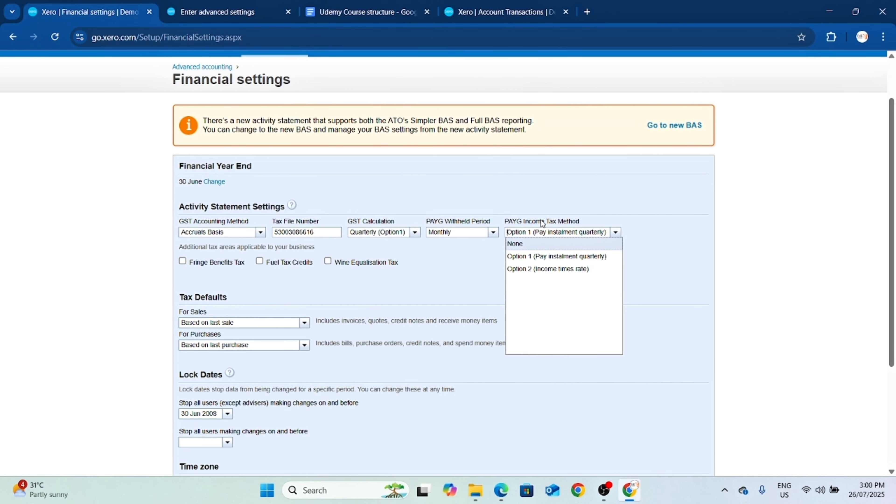
click(208, 11)
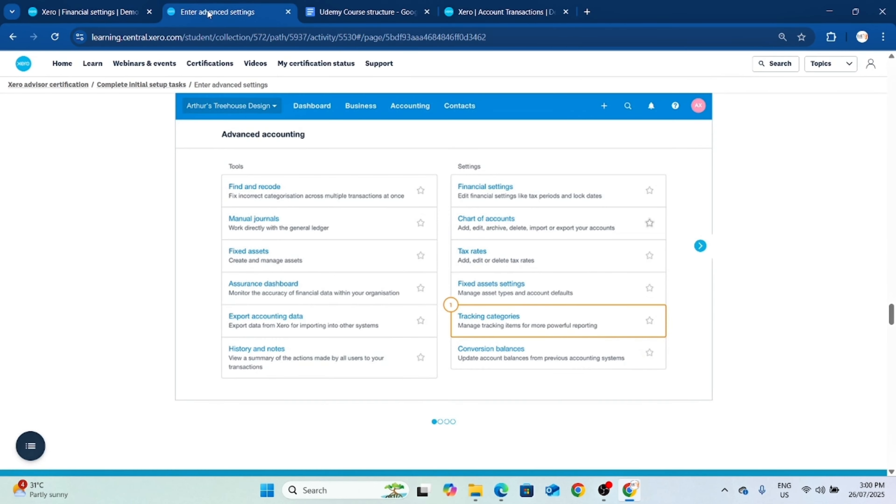
click(107, 19)
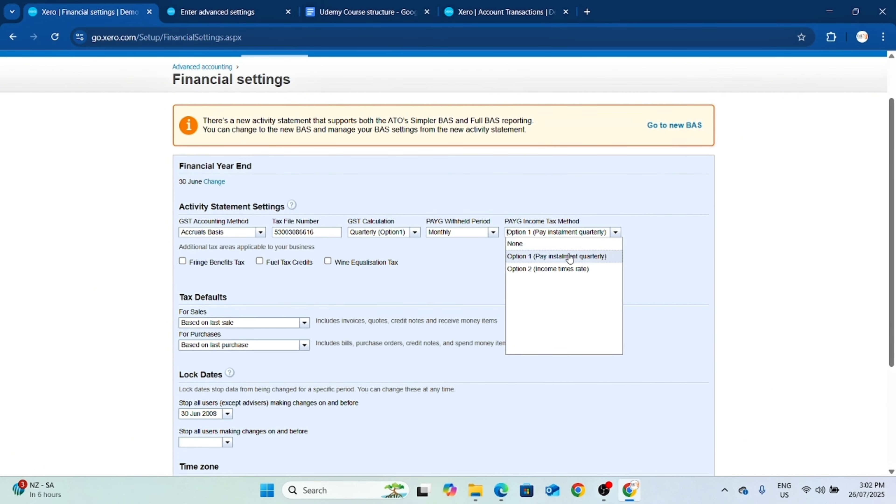
click(671, 247)
View the lock date calendar for all users except advisers without picking a date.
scroll(358, 242, down, 3)
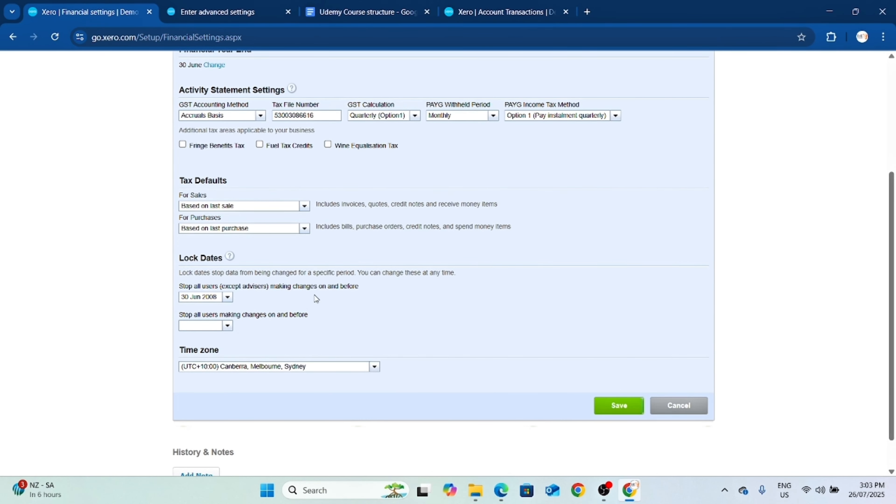
click(227, 297)
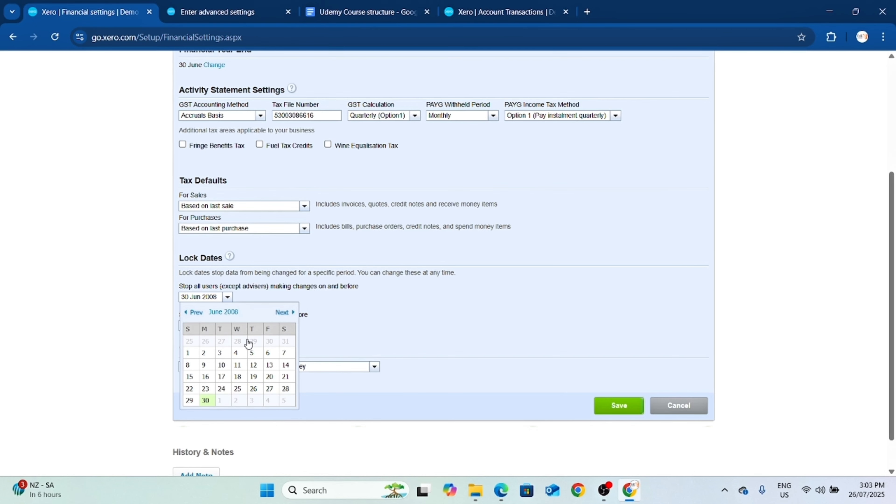
click(363, 338)
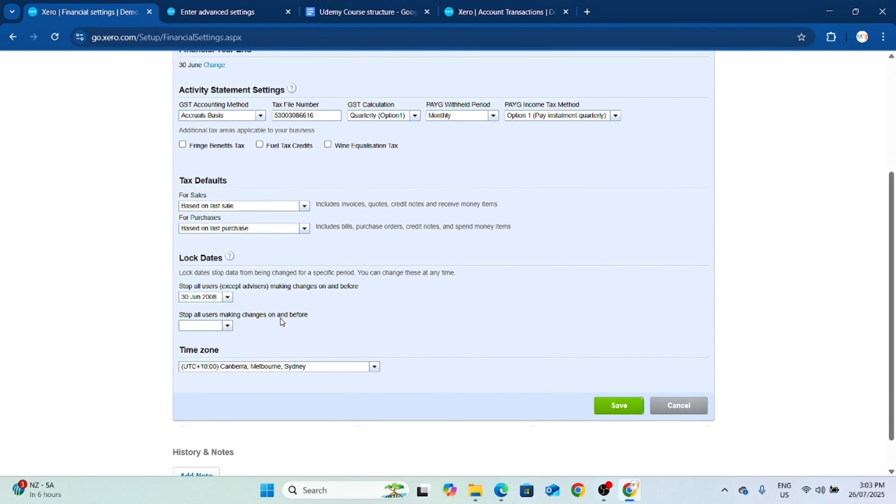
Save the financial settings and look over the page again.
scroll(597, 418, down, 1)
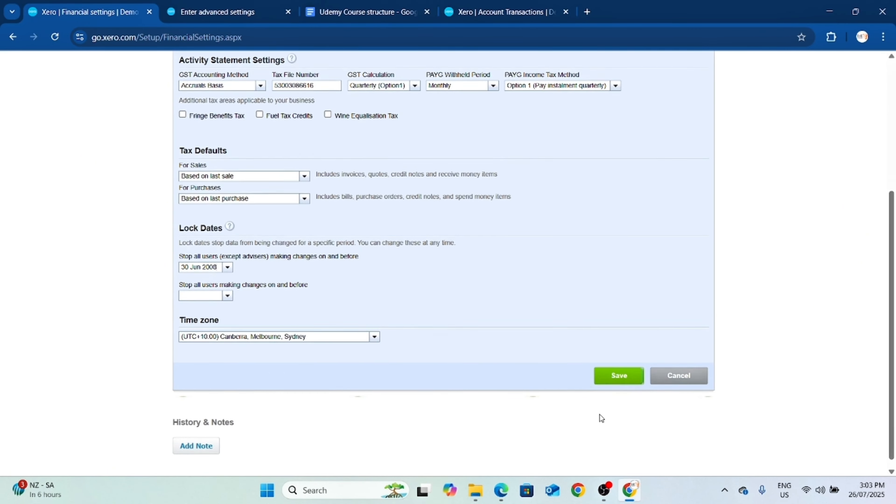
click(633, 365)
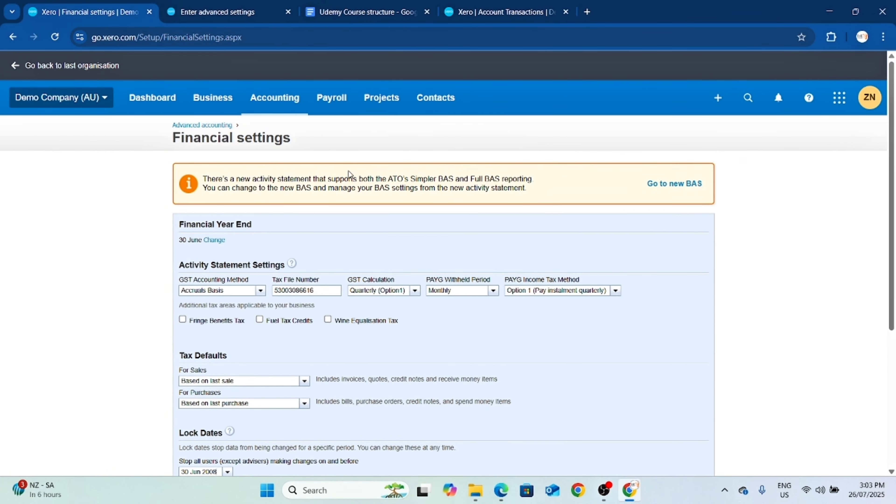
scroll(468, 326, down, 1)
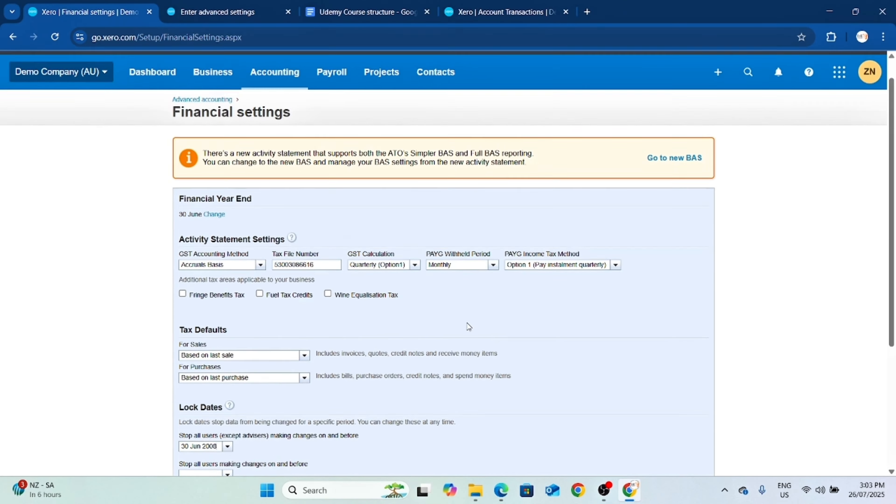
scroll(468, 326, up, 1)
Return to advanced accounting and open the list of tax rates.
click(202, 125)
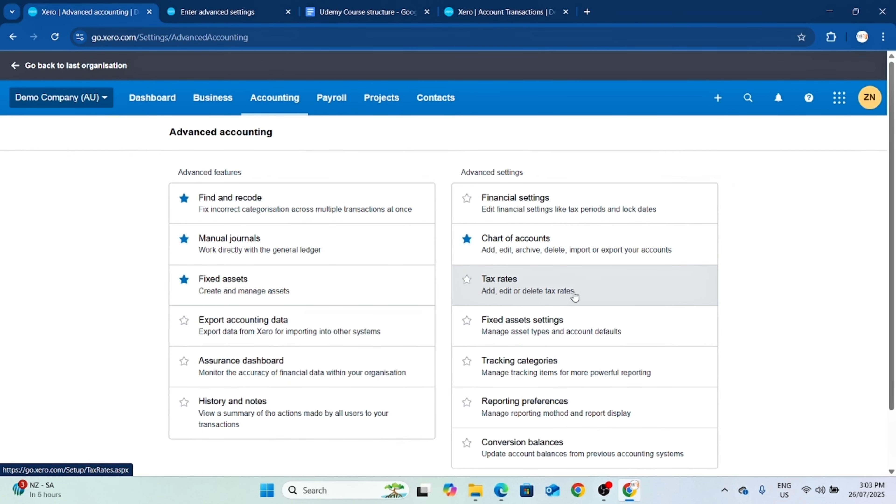
click(577, 275)
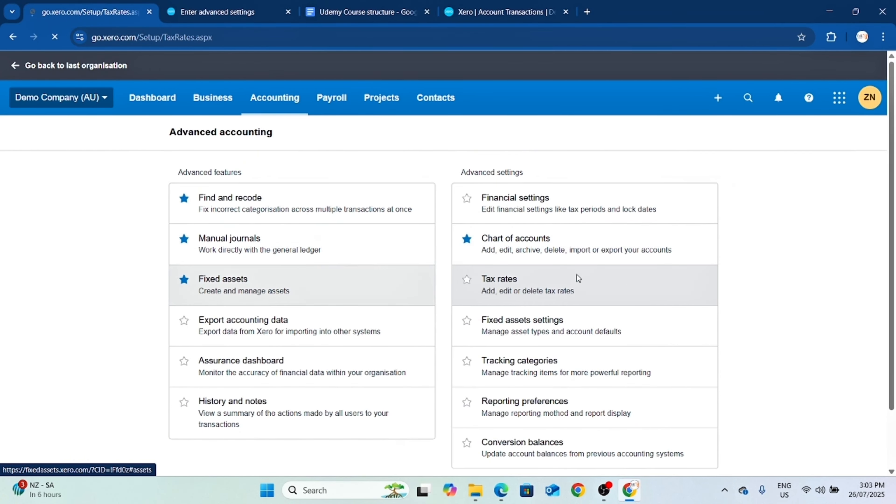
scroll(615, 311, down, 2)
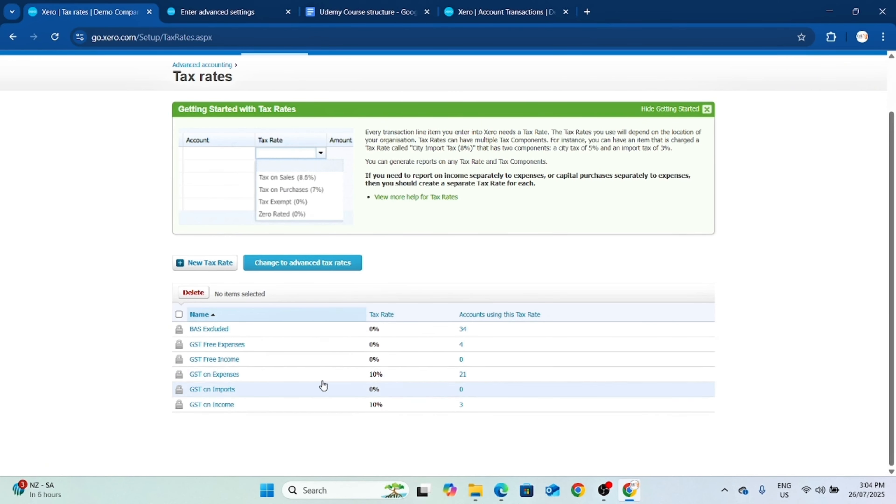
Examine the display name, GST component and percentage of the GST on Income tax rate, leaving without saving.
click(219, 404)
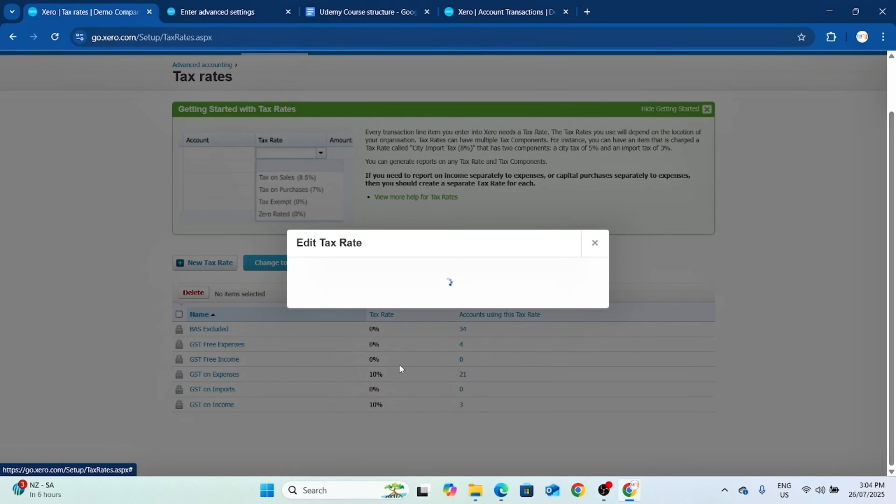
click(557, 281)
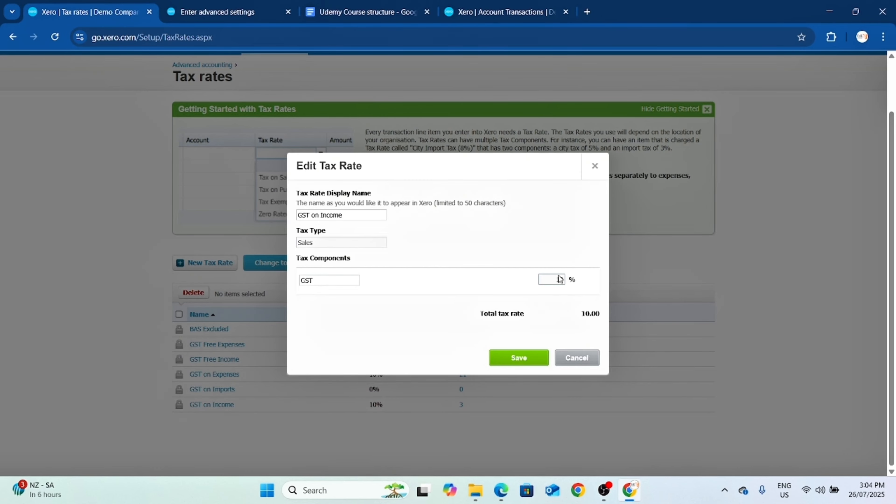
click(316, 278)
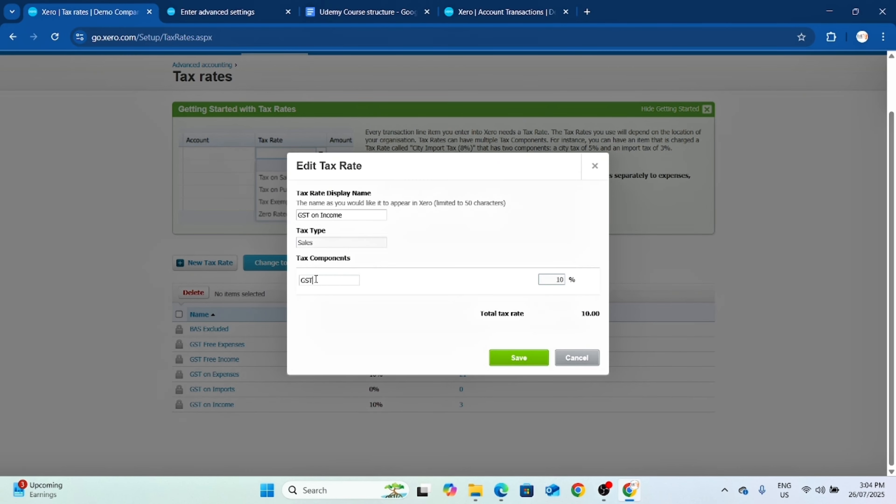
click(589, 359)
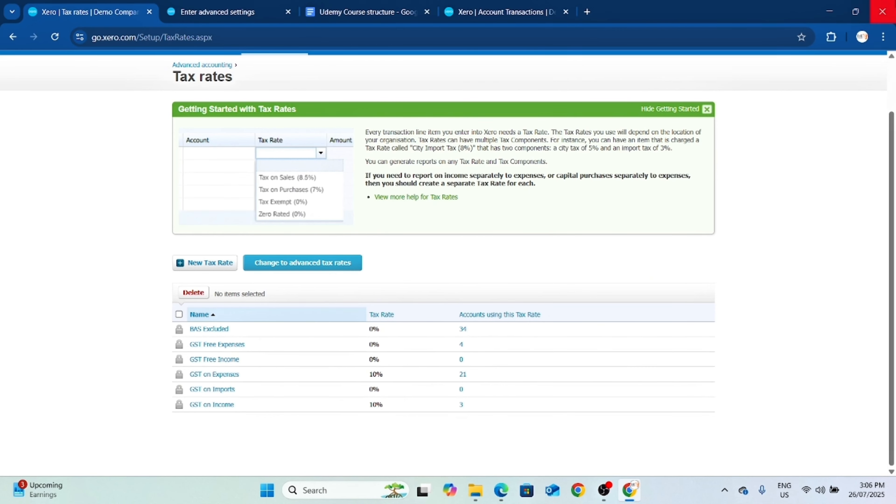
Switch to the Udemy Course structure document in Google Docs and add the line "GST on Income" with 1000 in the credit column below the list.
click(359, 12)
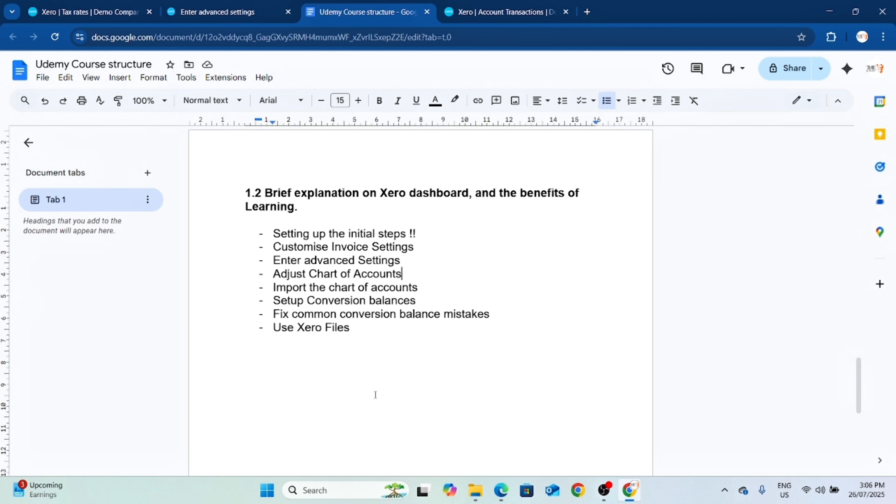
scroll(301, 364, down, 5)
click(255, 244)
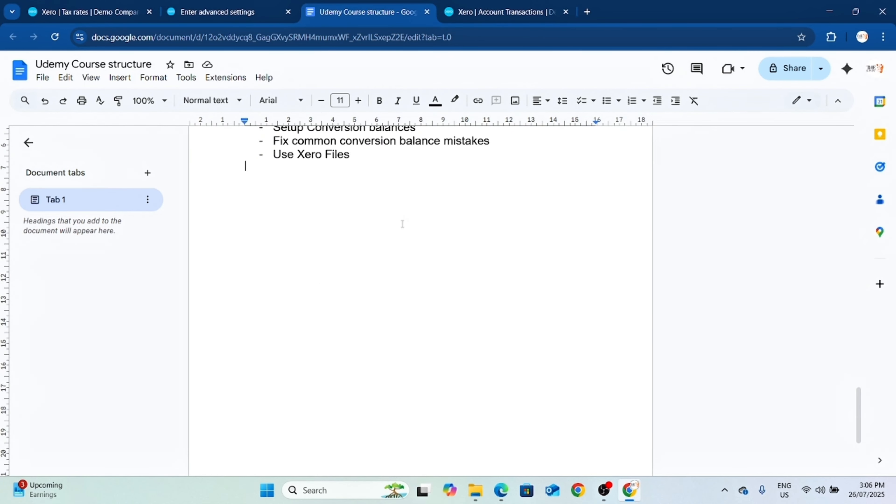
key(Return)
text(GST on I)
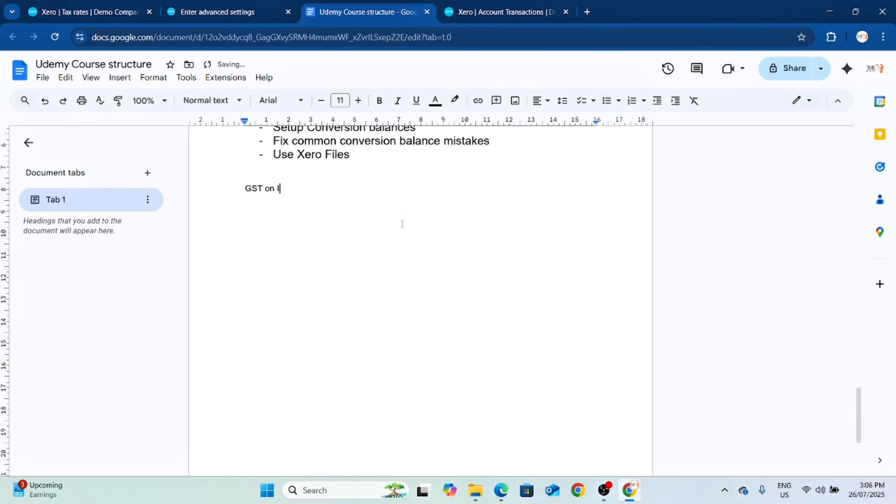
text(ncome)
key(Tab)
key(Tab)
key(Tab)
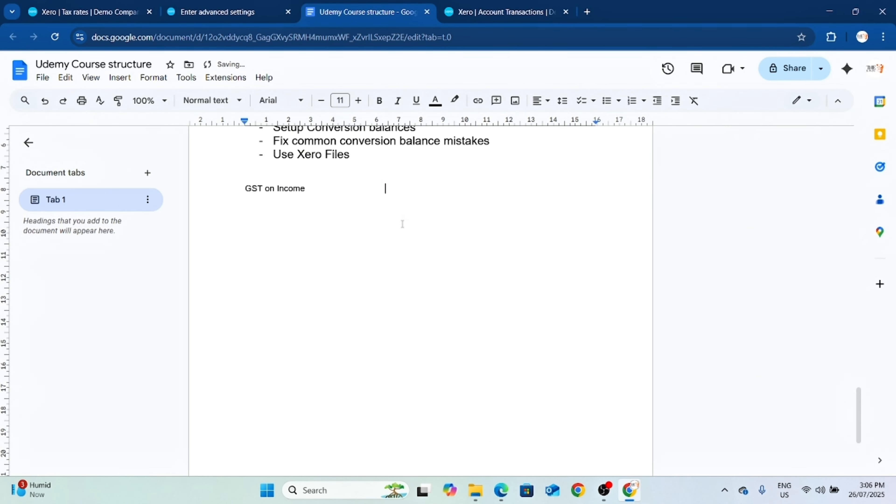
text(1000)
key(Return)
Add a "Sales" line with 10000 in the credit column under the GST on Income line.
text(GST on Sales)
key(BackSpace)
key(BackSpace)
key(BackSpace)
key(BackSpace)
key(BackSpace)
key(BackSpace)
key(BackSpace)
key(BackSpace)
key(BackSpace)
key(BackSpace)
key(BackSpace)
key(BackSpace)
text(Sales)
key(Tab)
key(Tab)
key(Tab)
key(Tab)
key(Tab)
text(10000)
key(Return)
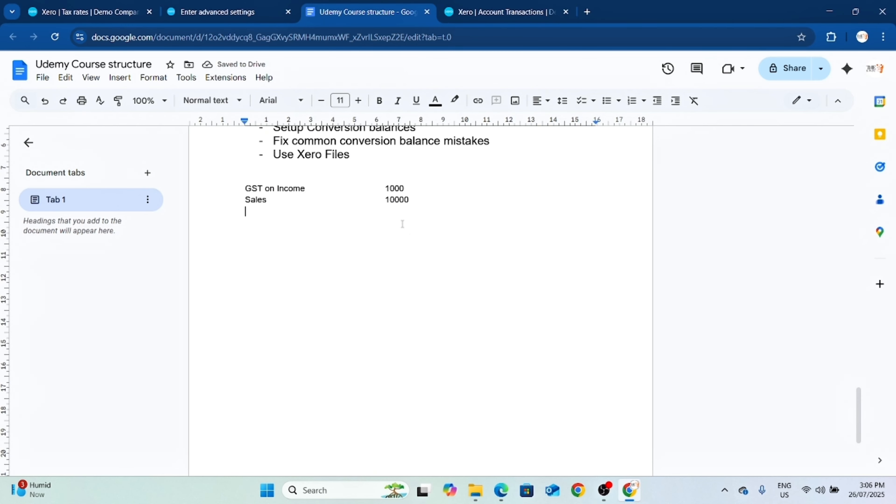
Add an "Accounts receivables" line with 11000 in the debit column under the Sales line.
text(Account)
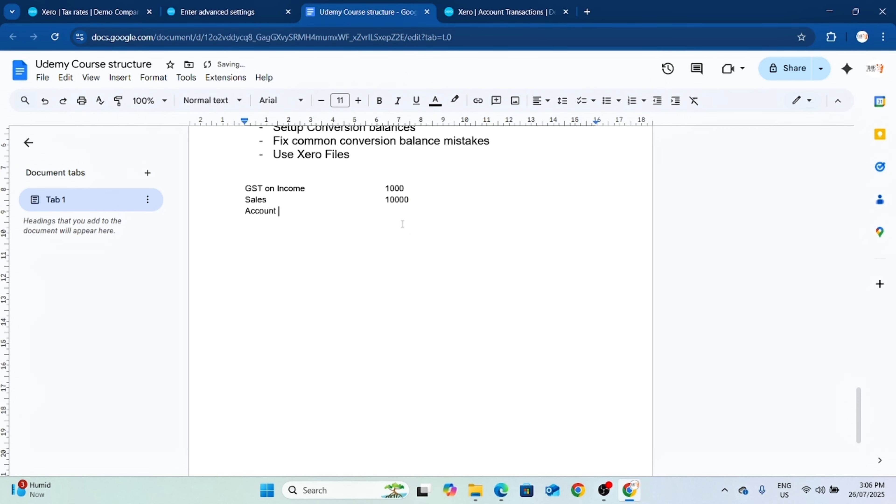
key(BackSpace)
text(s receovables)
key(Tab)
text(11000)
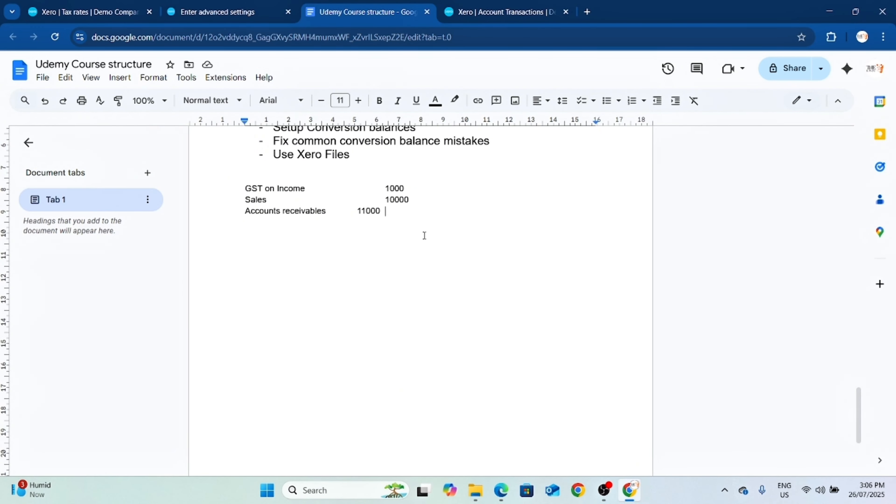
Start a second journal entry after a blank line with "Bank" and 11000 in the debit column.
key(Return)
key(Return)
text(Bank)
key(Tab)
key(Tab)
key(Tab)
key(Tab)
text(11000)
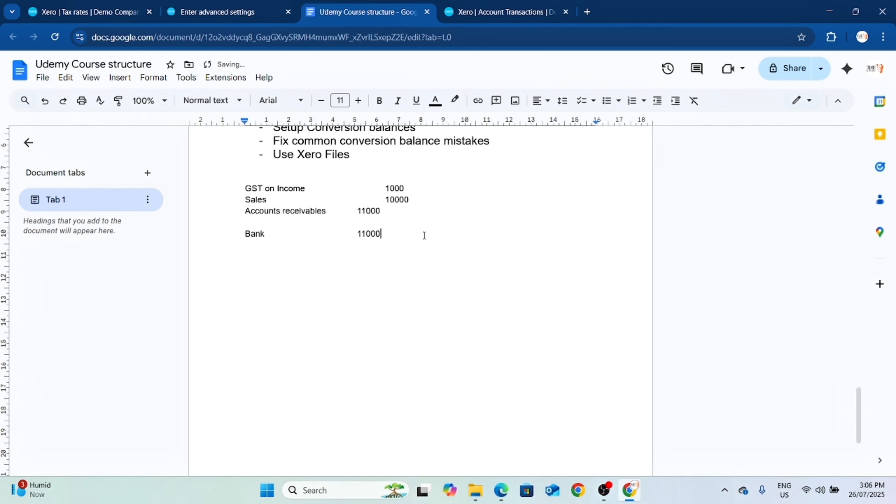
Add the line "Accints recevbales" with 11000 in the credit column under Bank, followed by a blank line.
key(Return)
text(Accints recevbales)
key(Tab)
key(Tab)
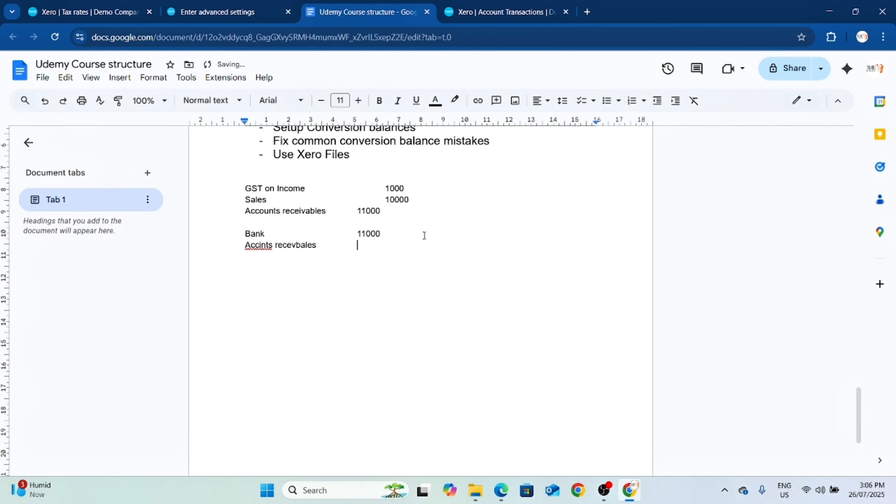
text(11000)
key(Return)
key(Return)
Extend the label of the first journal line to "GST on Income / Payable".
drag(405, 188, 242, 191)
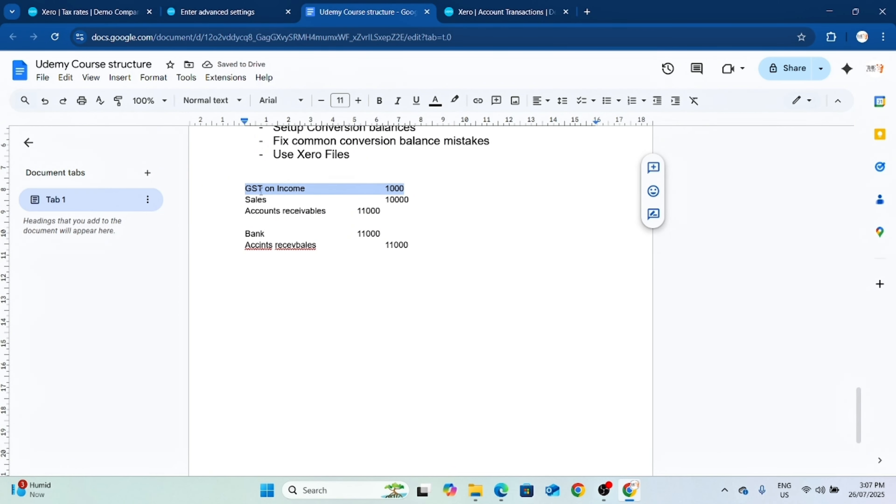
click(316, 189)
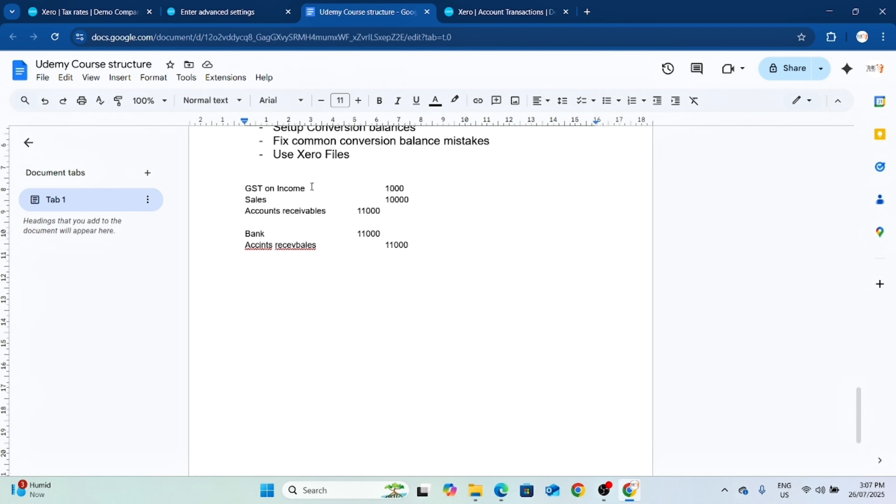
text(/ Paybles)
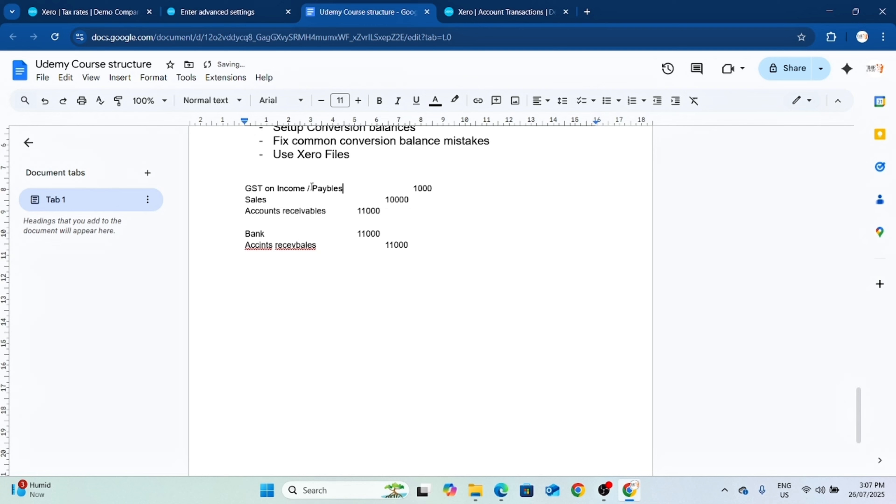
key(BackSpace)
key(BackSpace)
key(BackSpace)
key(BackSpace)
text(able)
Start a third journal entry with a "Gst payab;e" line and its debit amount below the second entry.
click(264, 279)
text(Gst payab;e)
key(Tab)
key(Tab)
key(Tab)
text(100)
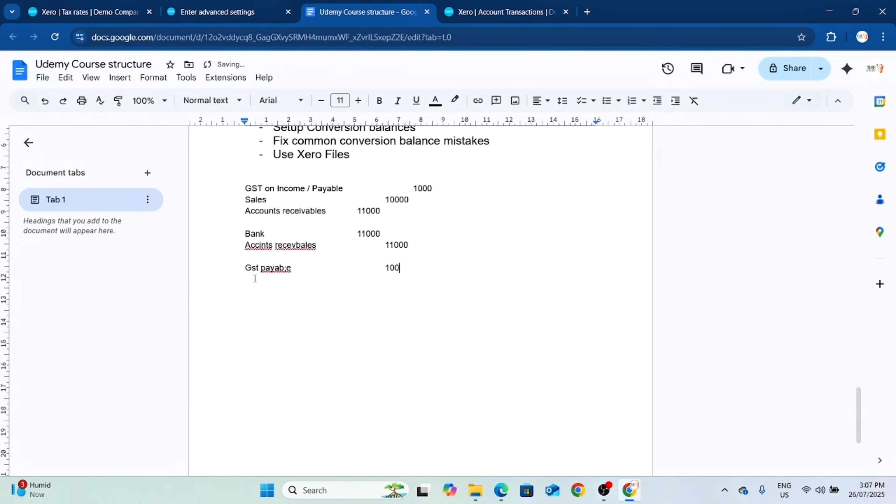
Complete the GST payment entry with a "Banks" line and 1000 in the credit column.
key(Return)
text(Banks 1000)
key(Return)
drag(246, 283, 346, 292)
click(447, 278)
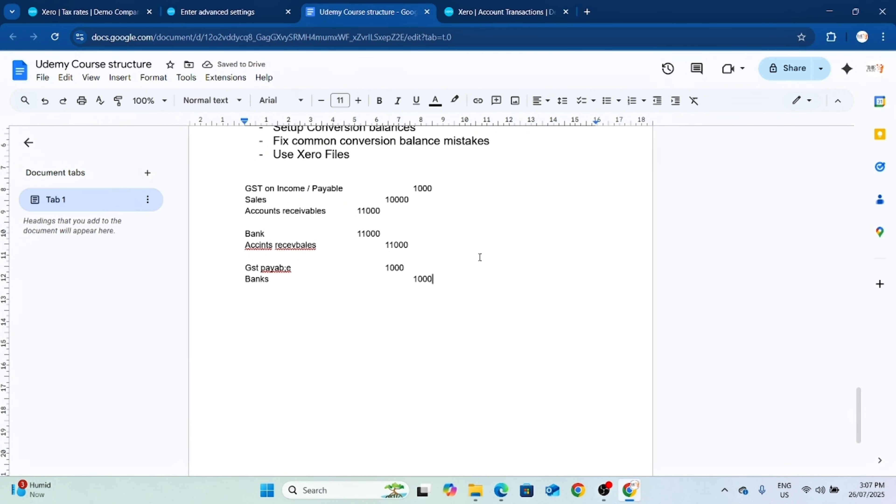
Review the GST payable amounts, delete all three sample journal entries and return to the course outline.
drag(406, 268, 258, 260)
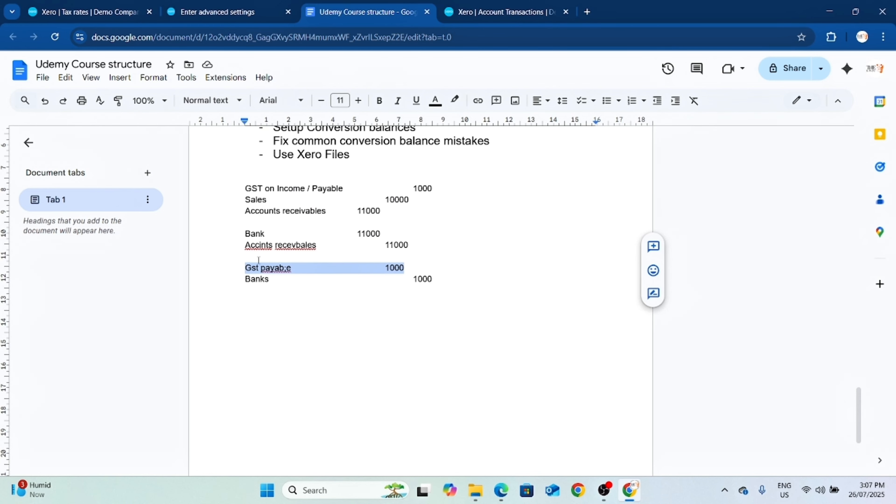
click(425, 188)
click(394, 267)
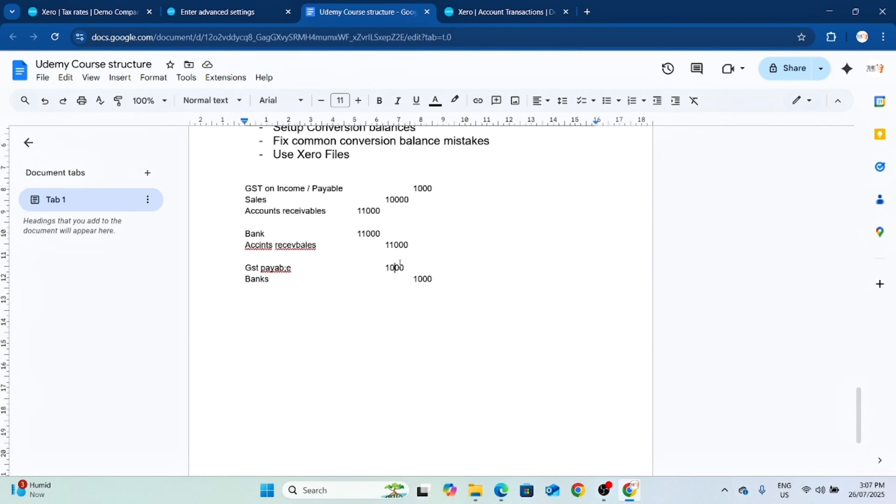
drag(432, 279, 238, 192)
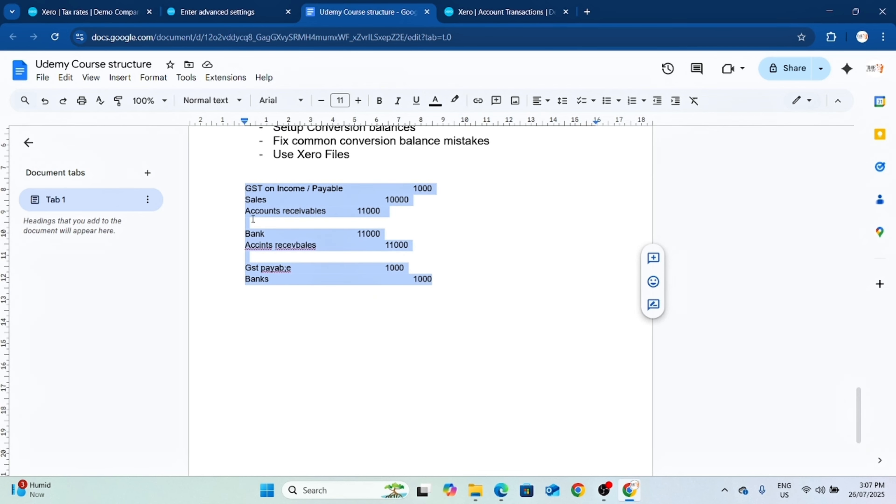
click(332, 291)
drag(432, 279, 247, 190)
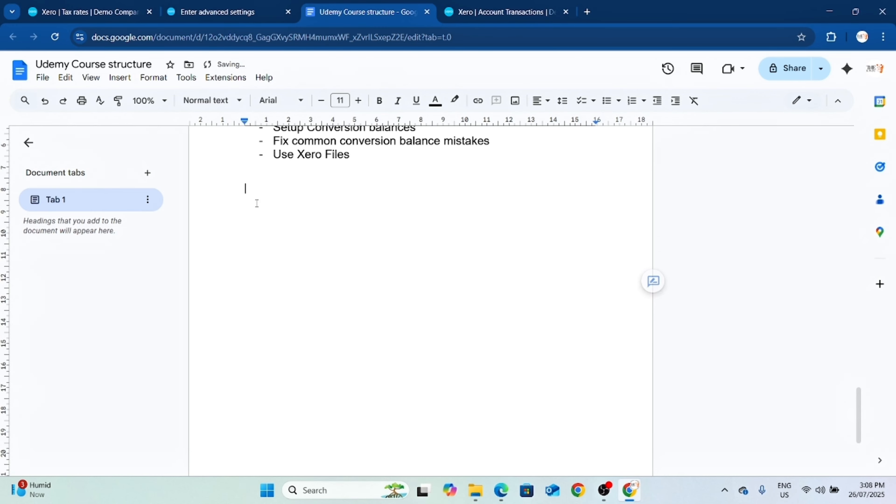
key(BackSpace)
scroll(371, 209, up, 5)
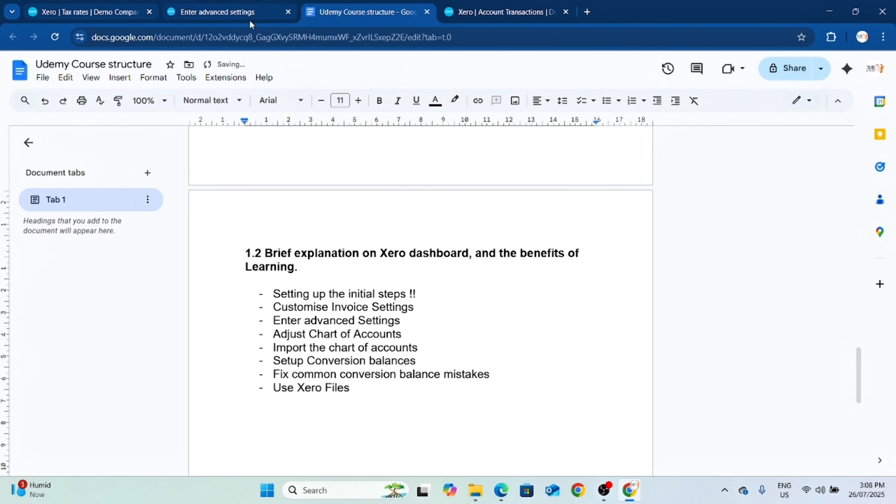
Switch back to Xero and open the items to reconcile for the Business Bank Account from the dashboard.
click(191, 14)
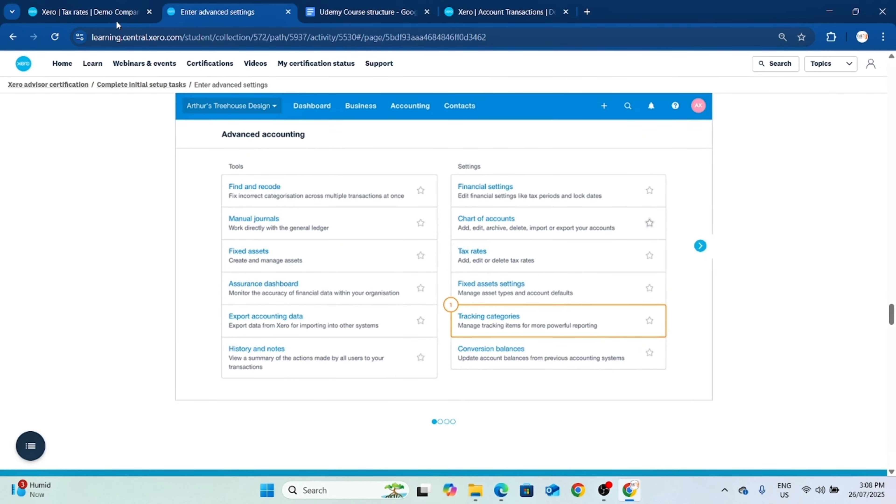
click(102, 13)
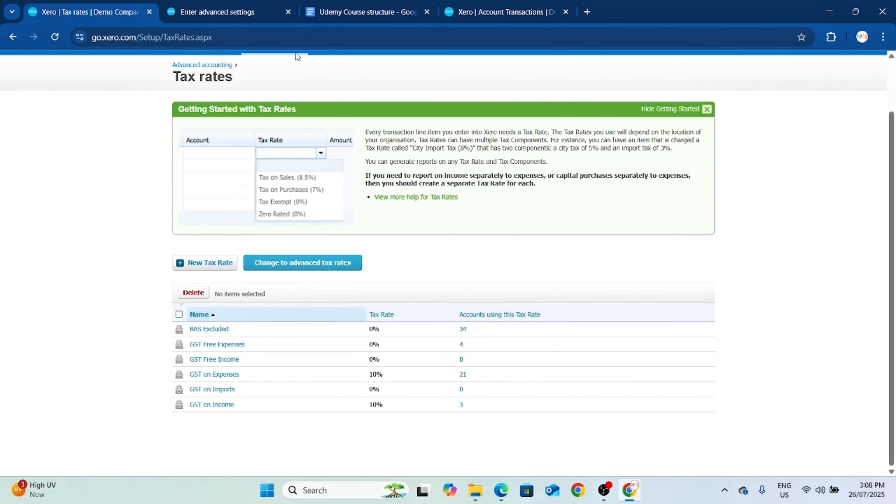
click(512, 13)
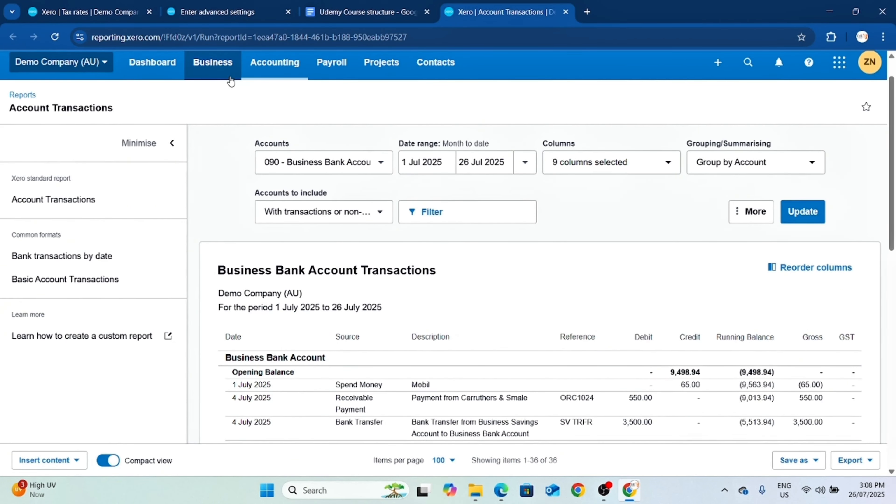
click(152, 62)
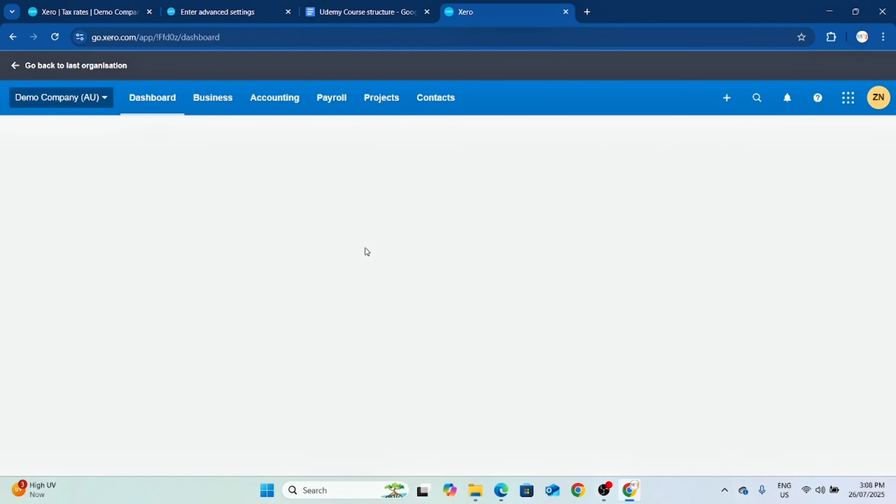
scroll(361, 247, down, 1)
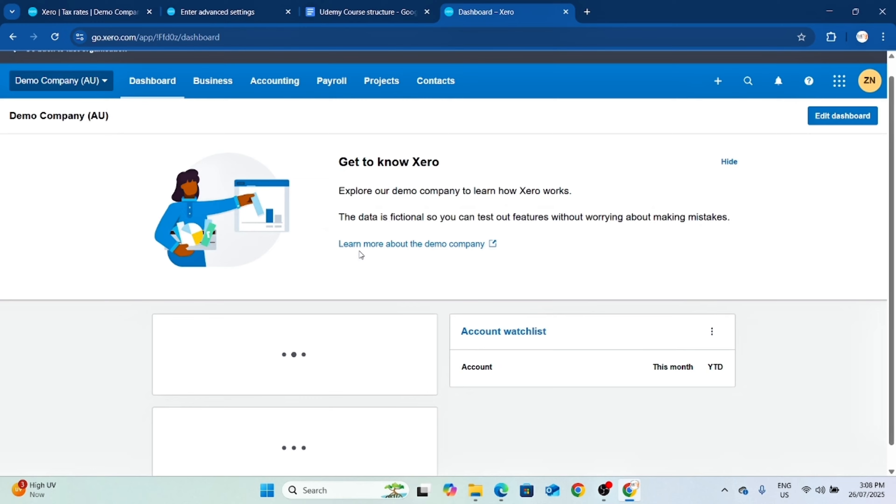
scroll(318, 243, down, 7)
scroll(233, 247, up, 4)
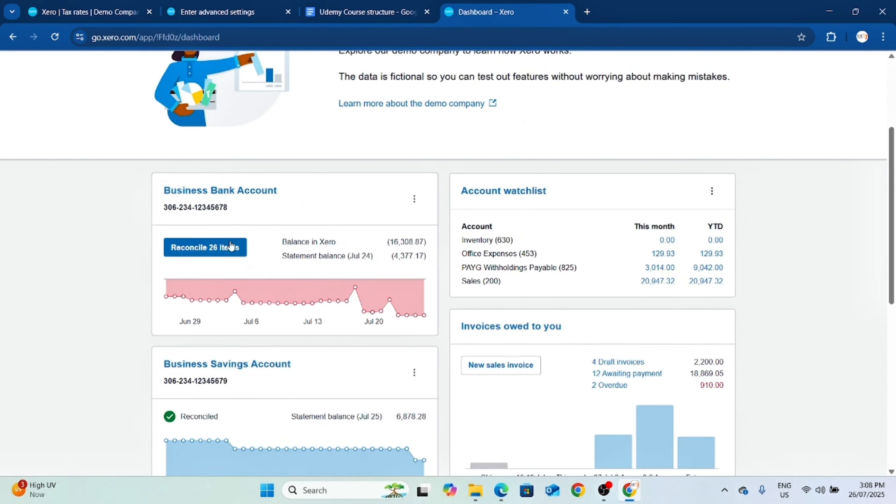
click(211, 248)
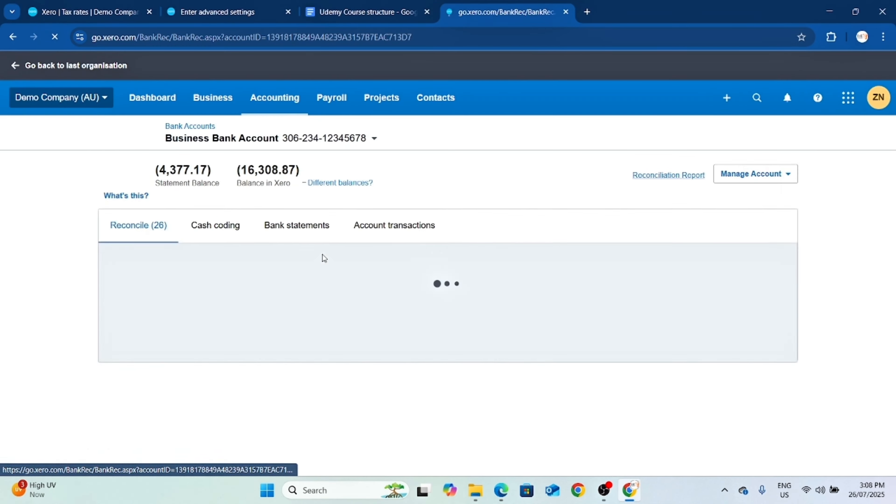
Look through the bank statement lines and open the tax rate choices for the 2,000.00 Jakaranda Maple Systems deposit.
scroll(422, 280, down, 2)
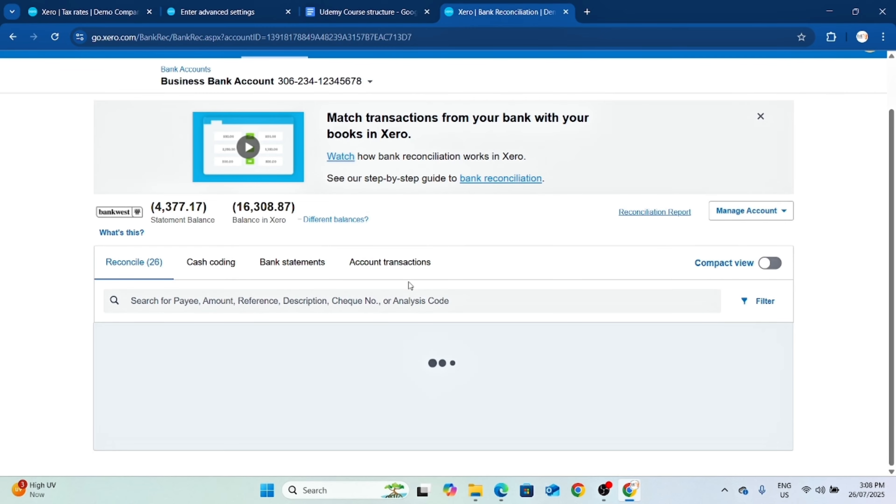
scroll(410, 281, down, 10)
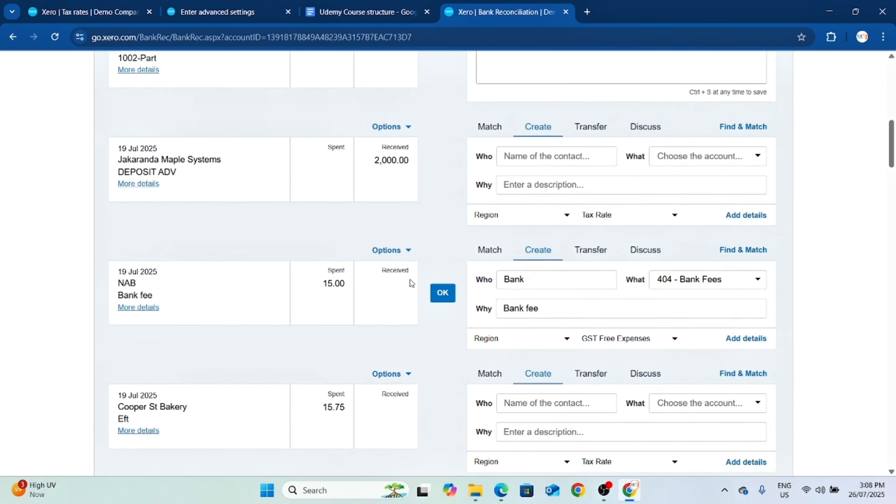
scroll(420, 278, up, 3)
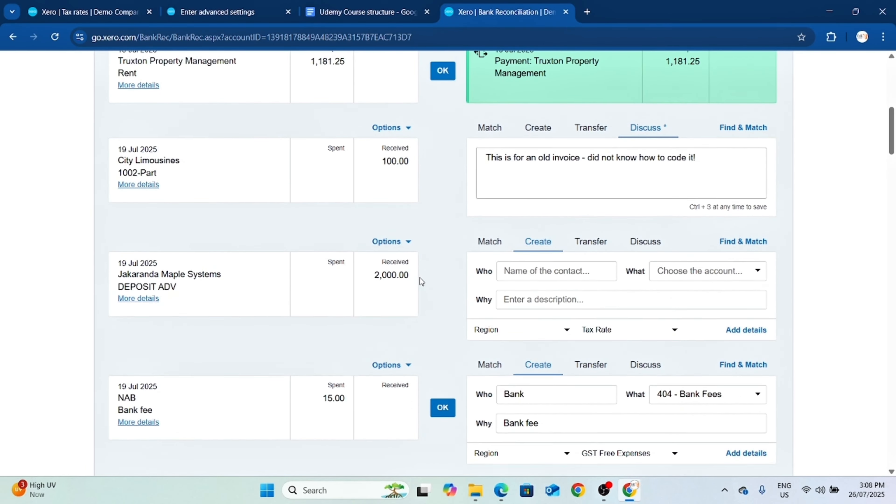
scroll(420, 278, down, 2)
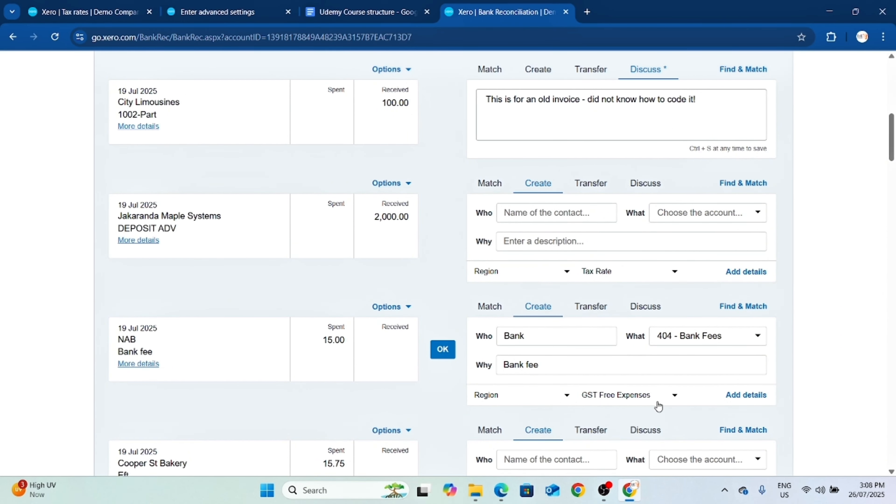
scroll(513, 361, up, 3)
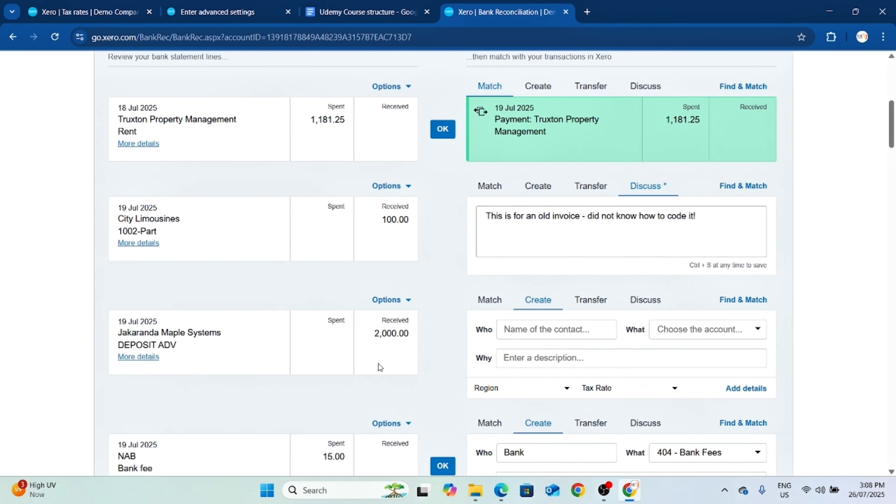
scroll(641, 184, up, 2)
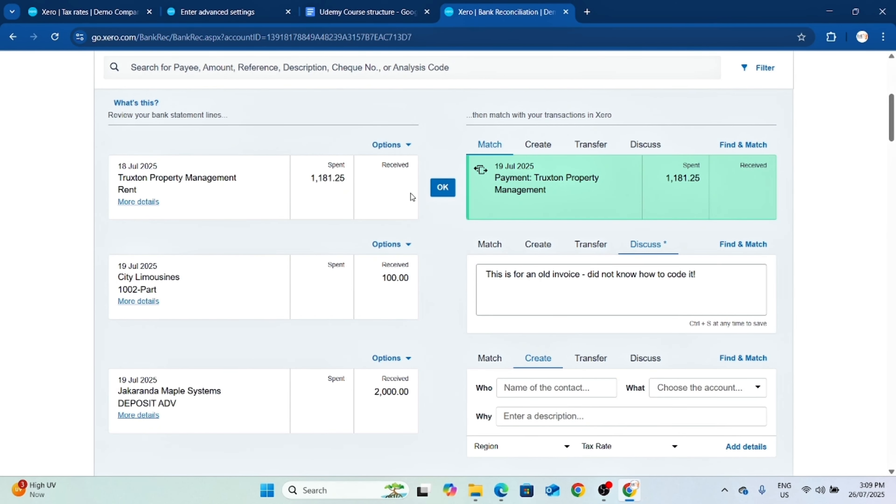
scroll(610, 243, down, 3)
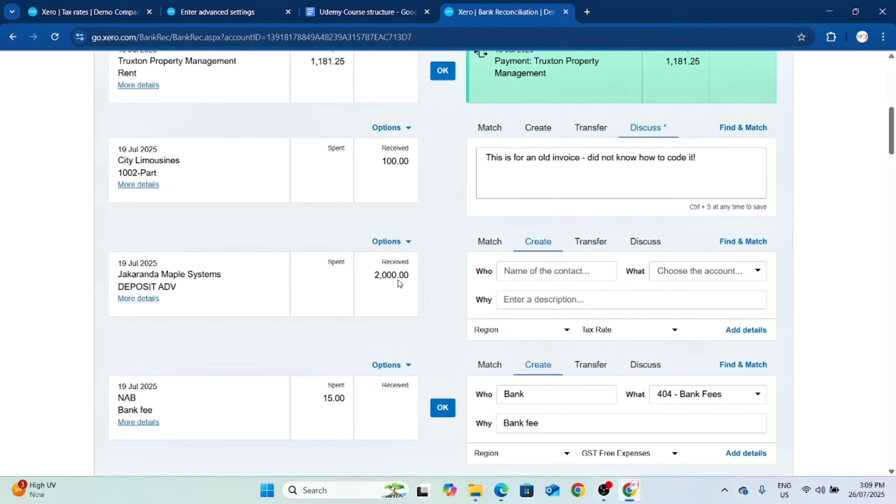
click(662, 335)
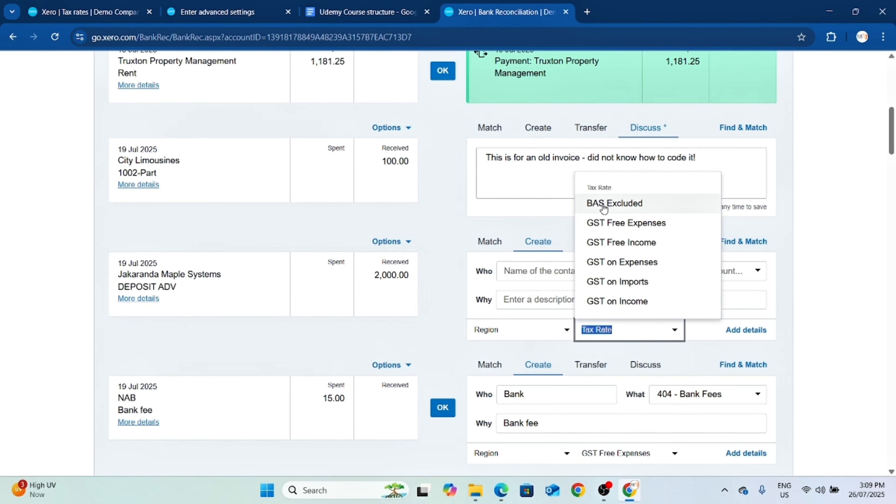
Look through the remaining bank statement lines with their suggested accounts and tax rates.
scroll(656, 317, down, 6)
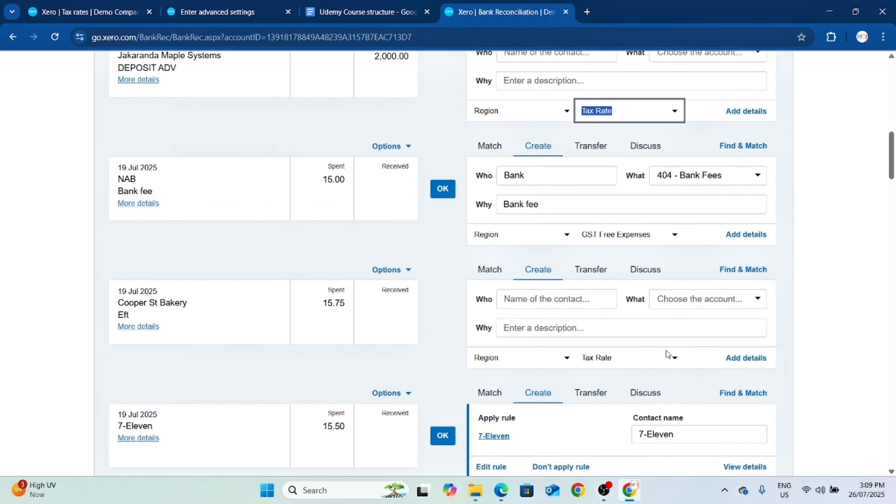
scroll(416, 355, down, 1)
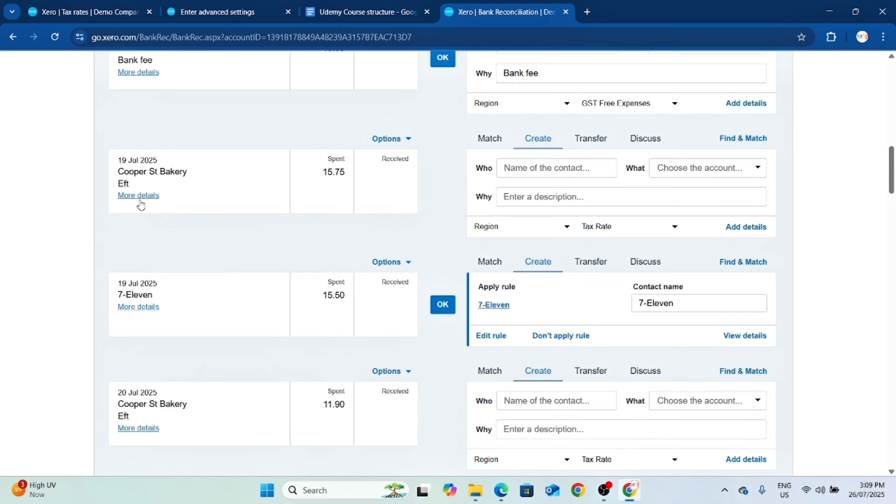
scroll(226, 356, down, 6)
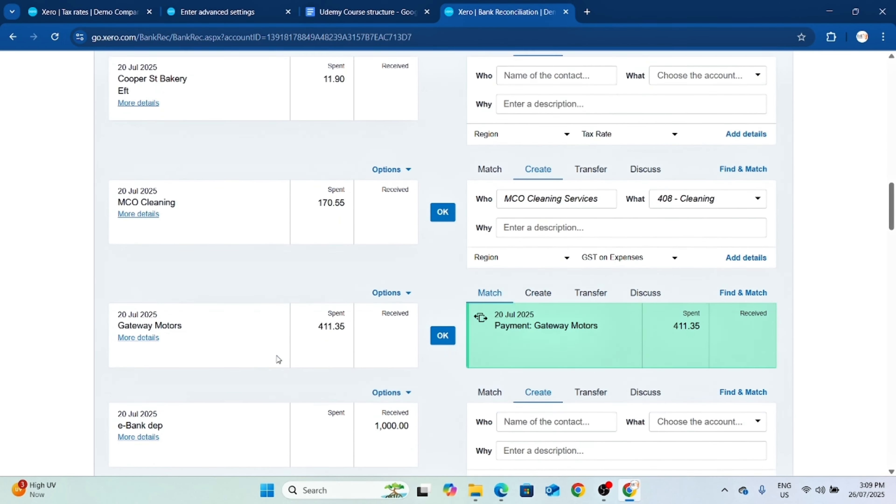
scroll(281, 358, down, 5)
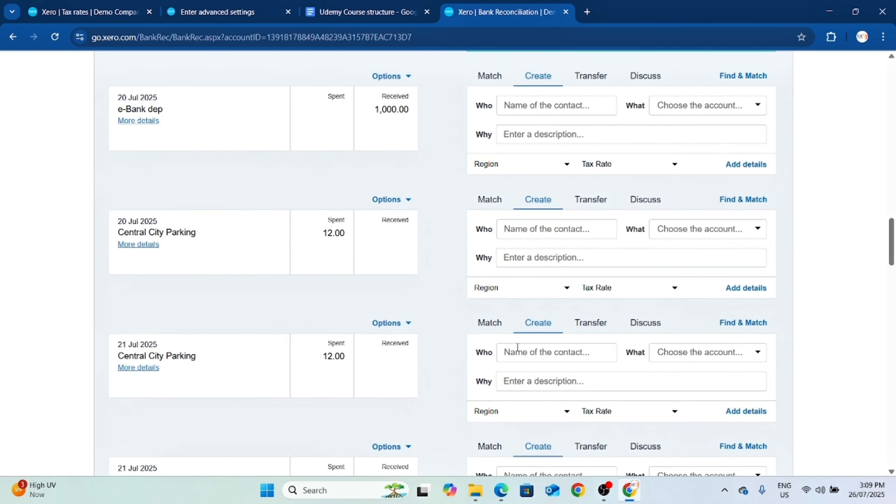
scroll(628, 346, down, 11)
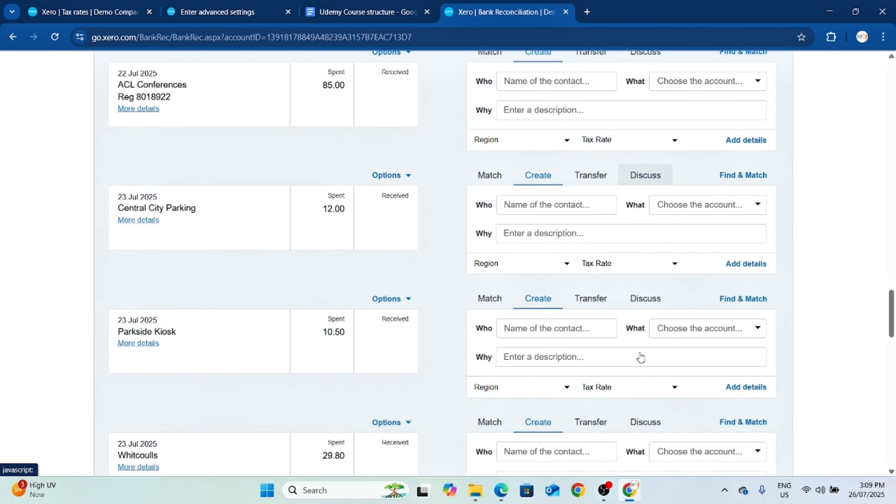
scroll(639, 354, down, 10)
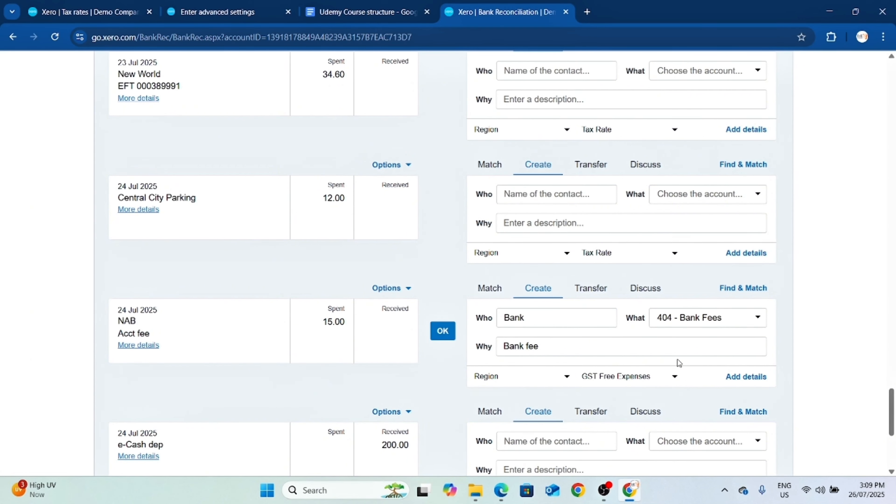
Compare the organisation's tax rates list with the tax rate choices for the 49.90 Wilson Online Periodicals payment.
click(88, 12)
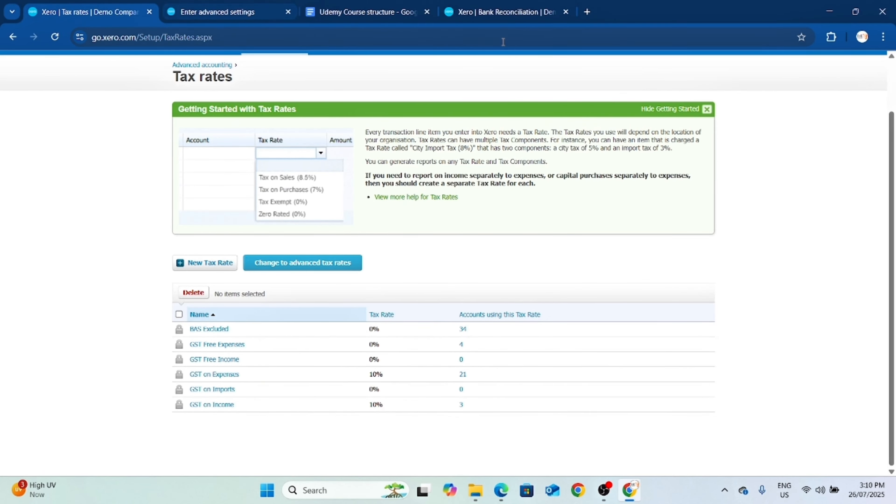
click(515, 17)
scroll(632, 299, down, 4)
scroll(622, 281, up, 10)
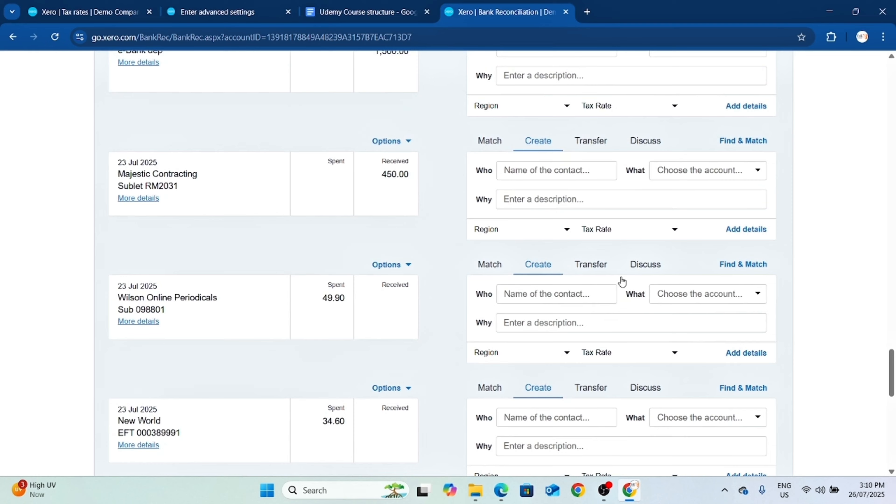
scroll(622, 282, up, 2)
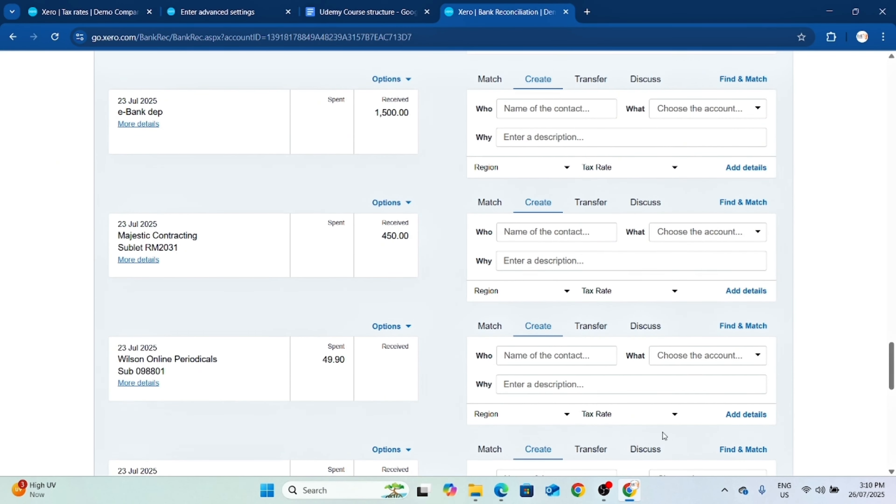
click(656, 416)
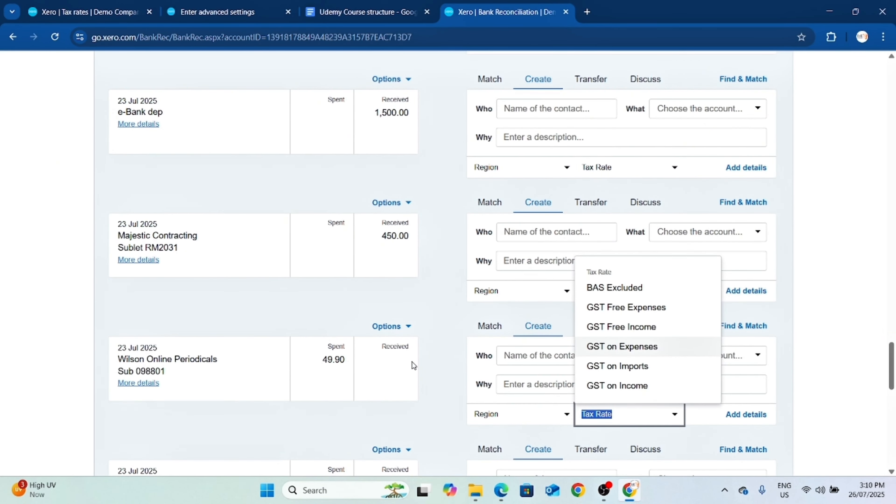
click(446, 328)
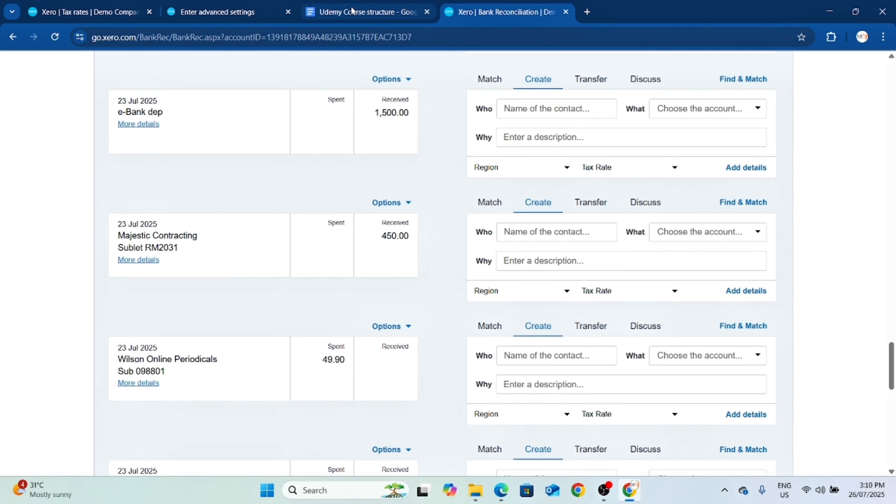
Check the course outline, return to Xero's advanced accounting settings and open the tracking categories to review the Region options.
click(363, 12)
scroll(454, 368, down, 5)
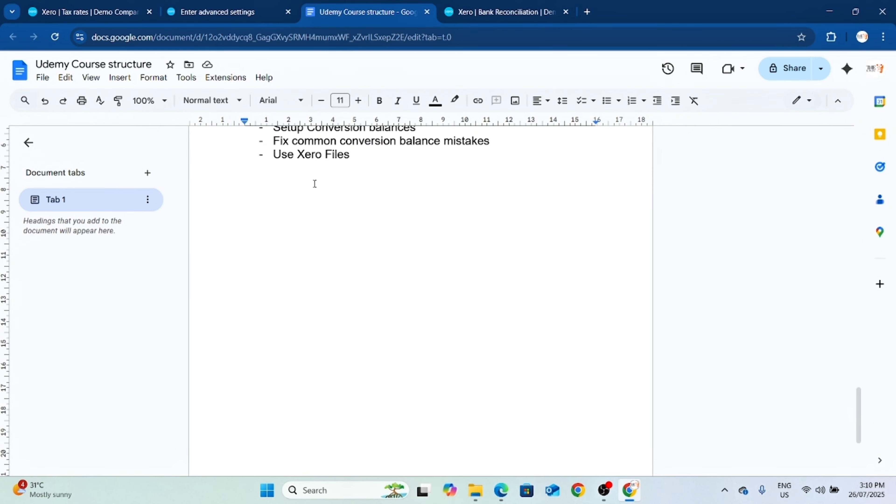
click(100, 13)
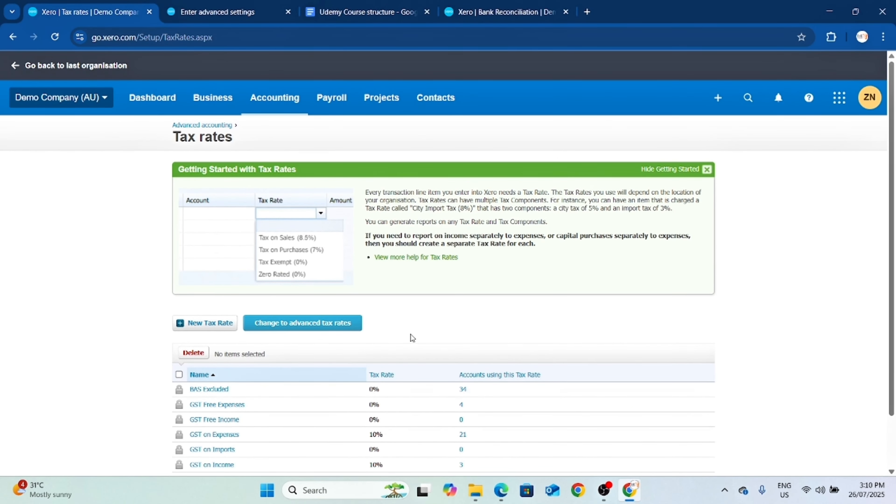
click(218, 125)
scroll(602, 354, down, 2)
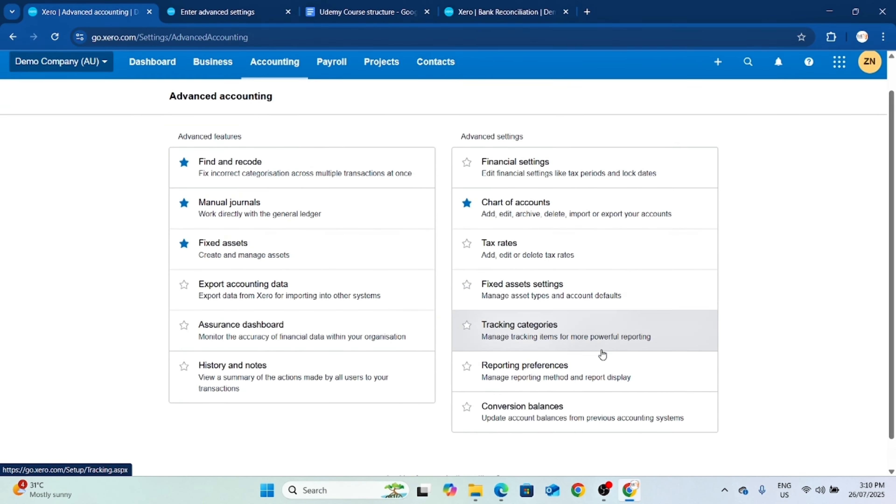
click(538, 320)
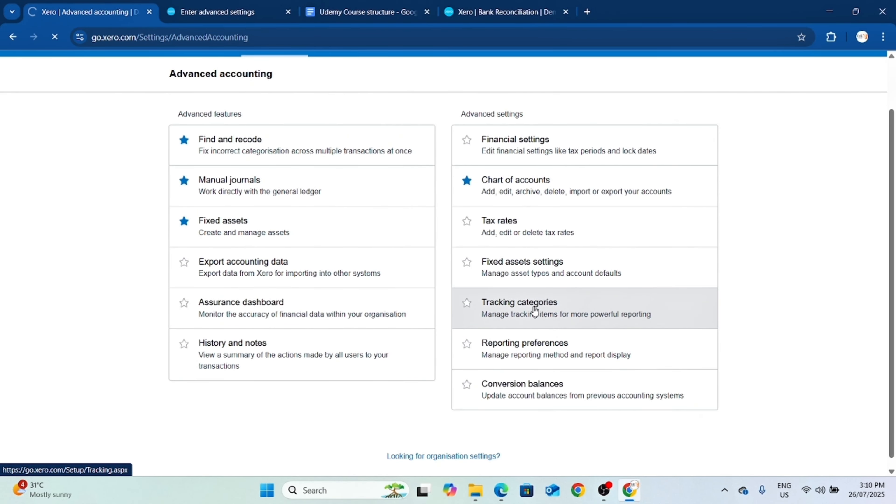
scroll(531, 314, down, 1)
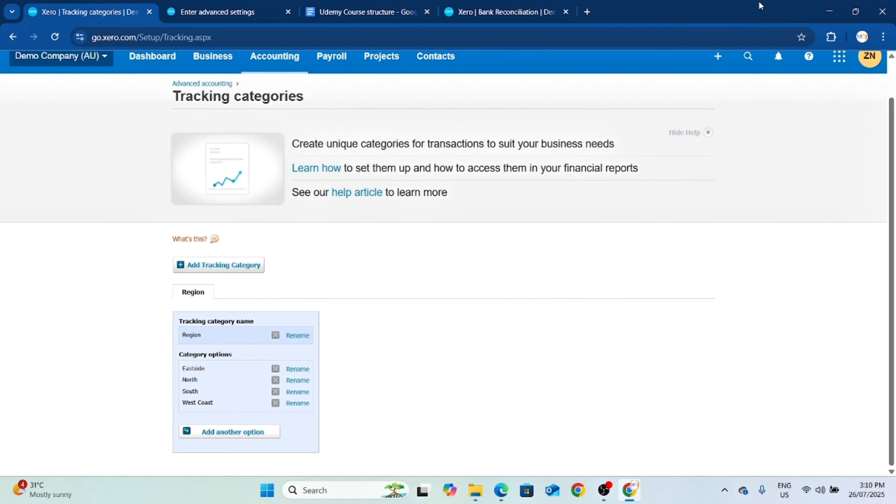
View the Region choices for the 450.00 Majestic Contracting deposit in the bank reconciliation and show the available accounting reports.
click(543, 13)
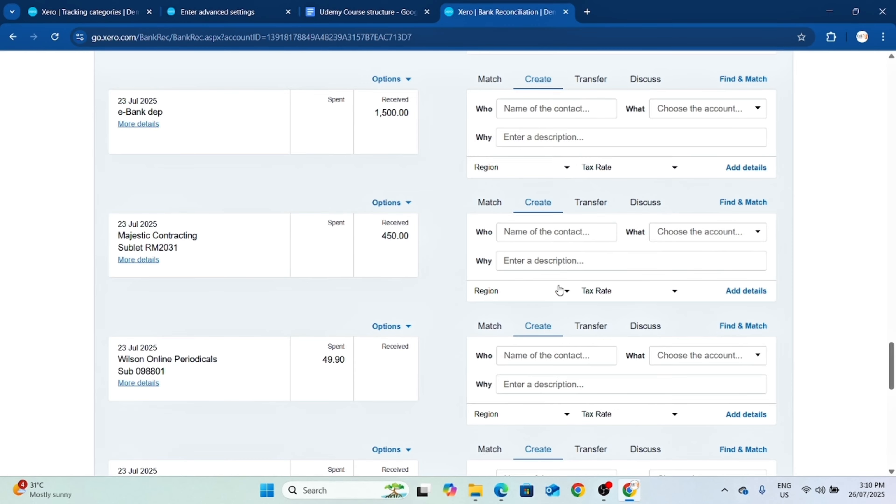
click(559, 290)
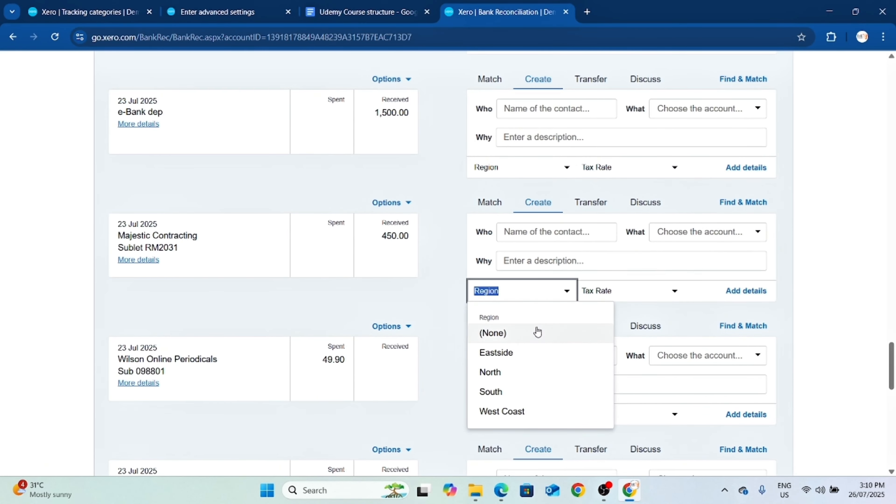
click(433, 213)
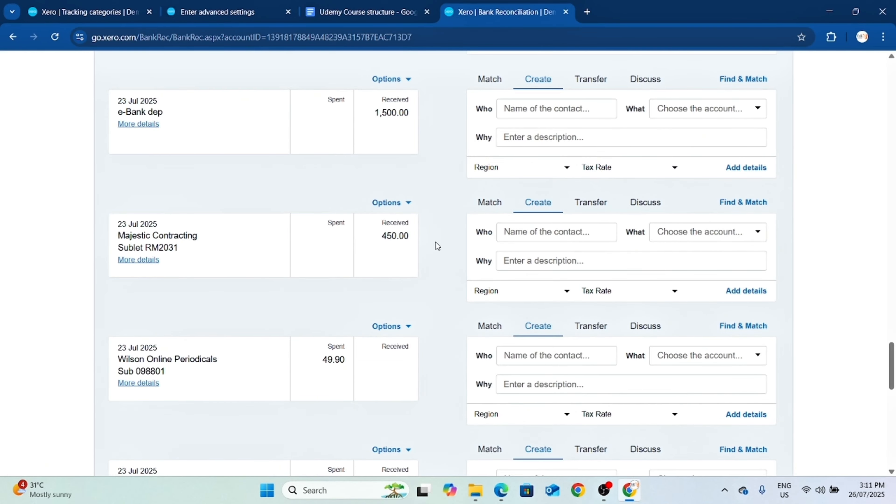
scroll(436, 244, up, 20)
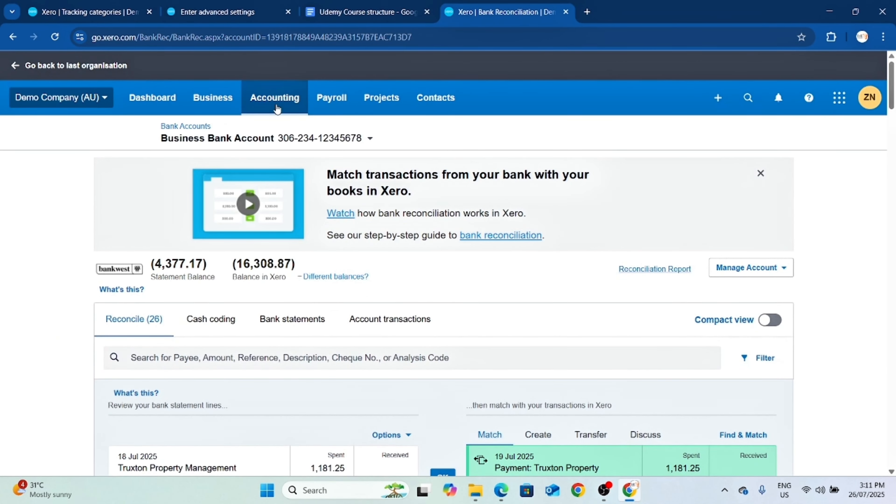
click(277, 108)
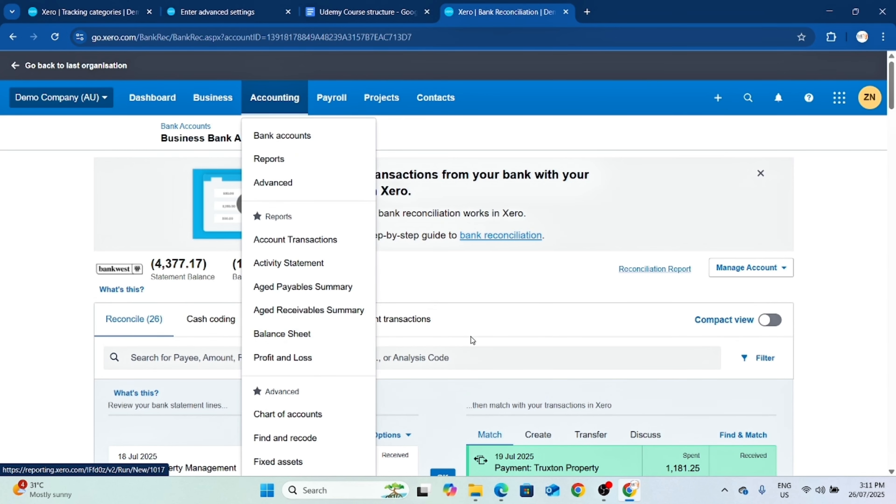
Switch to the "Enter advanced settings" lesson, checking back on the tracking categories page, and review the lesson's introduction topics.
click(227, 20)
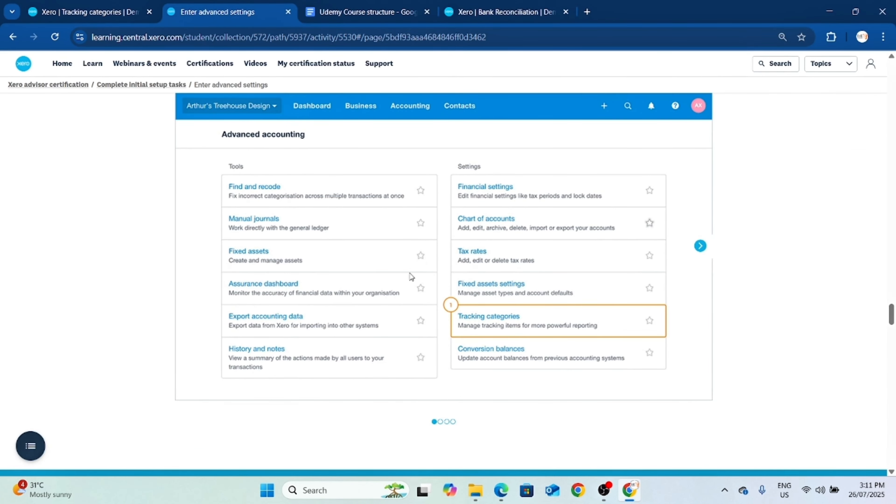
click(89, 17)
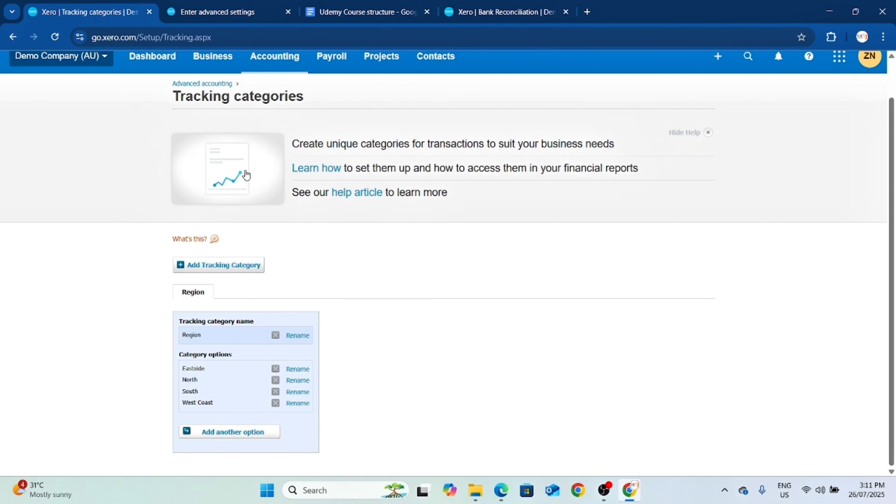
click(226, 13)
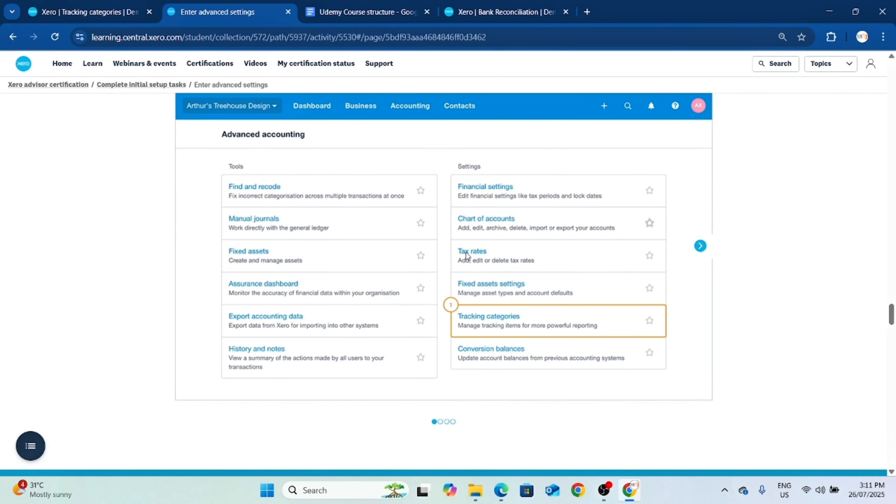
scroll(512, 325, down, 4)
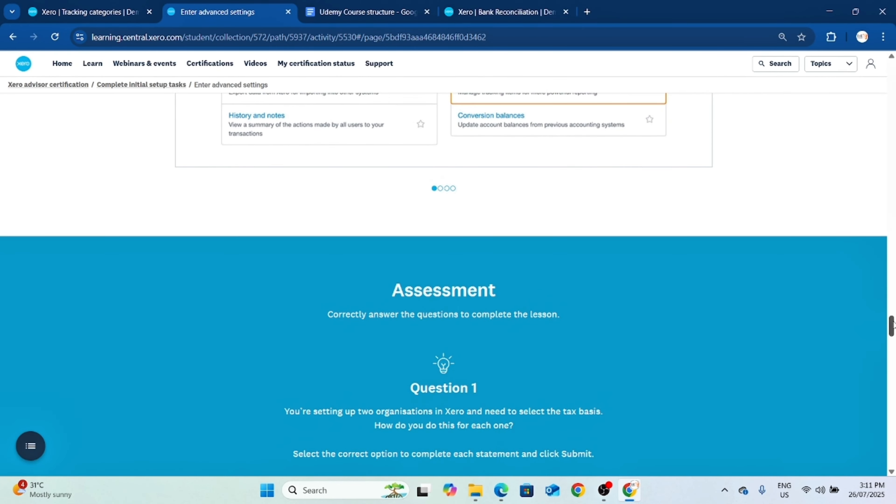
drag(892, 324, 880, 75)
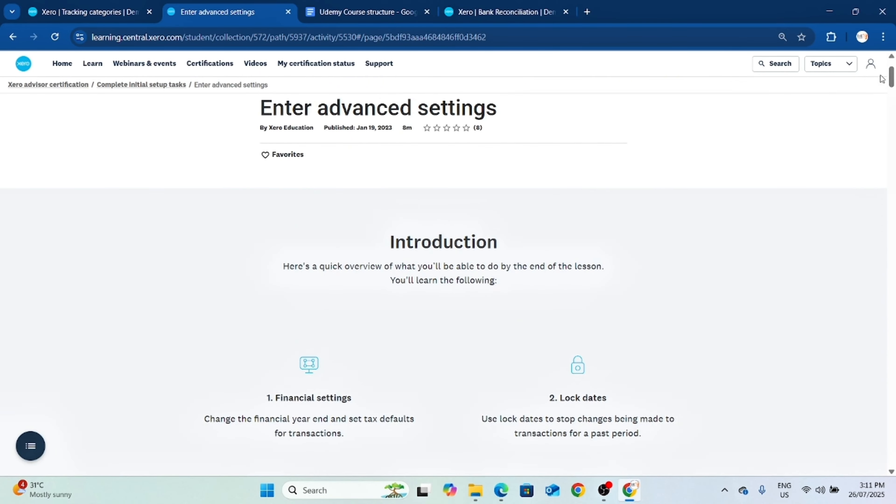
scroll(527, 264, down, 1)
scroll(498, 298, down, 10)
scroll(506, 294, up, 4)
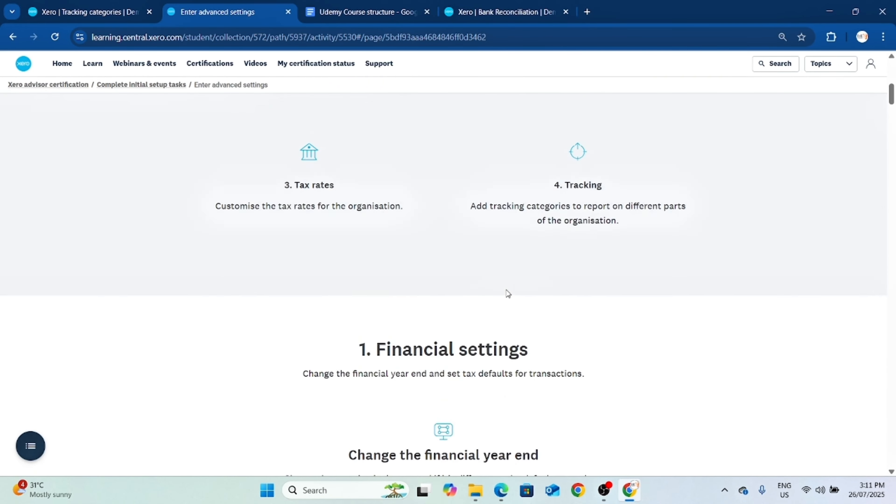
Go through the lesson's four-step walkthrough on changing the financial year end, from its first step to its last.
scroll(423, 317, down, 8)
scroll(259, 351, down, 3)
scroll(212, 335, up, 1)
click(186, 326)
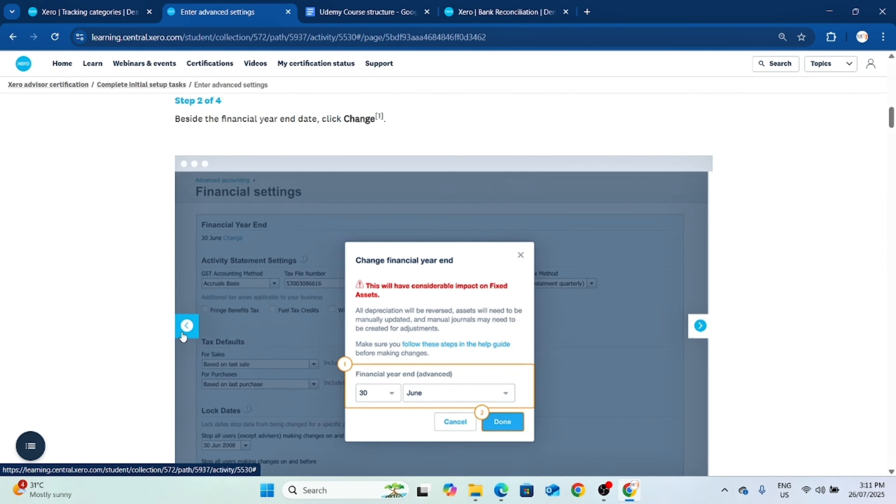
click(187, 325)
click(187, 326)
scroll(567, 294, down, 3)
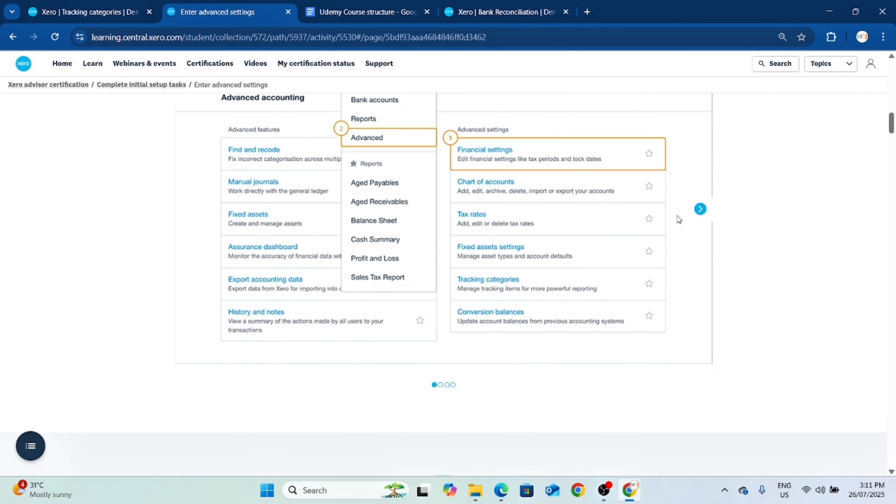
click(699, 209)
scroll(324, 277, down, 2)
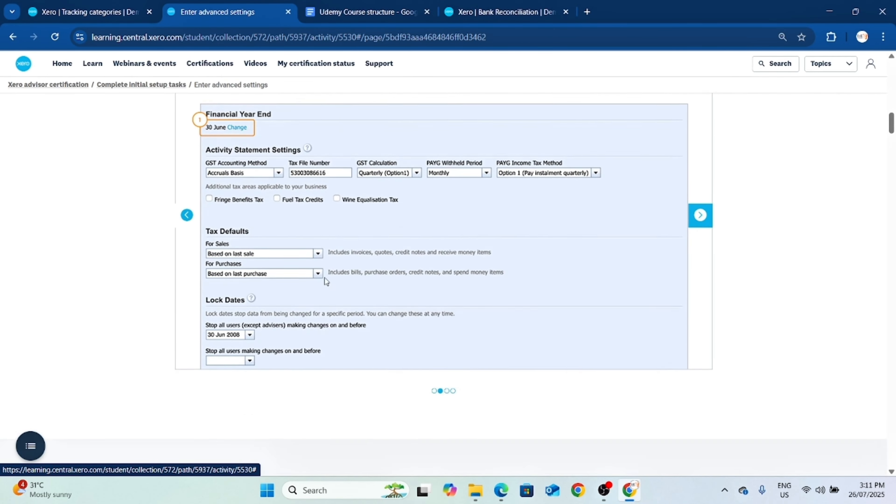
click(700, 211)
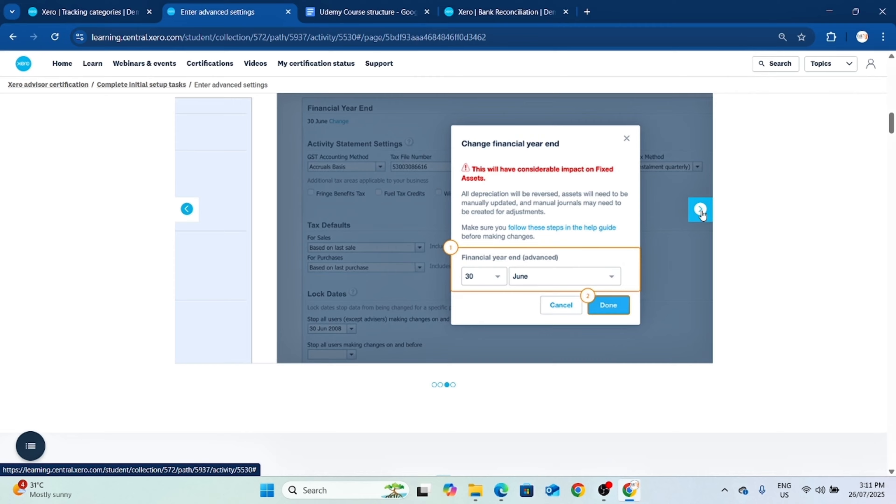
click(700, 211)
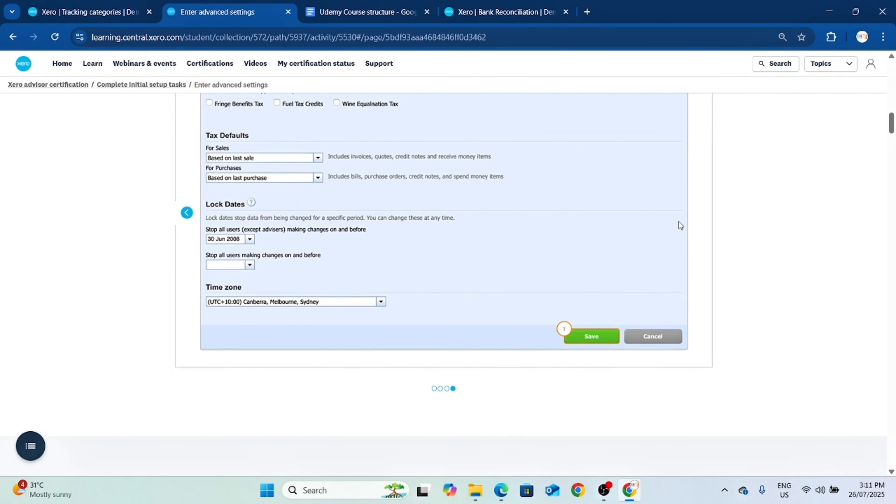
Go through the lesson's six-step walkthrough on setting activity statement information, from its first step to its last.
scroll(626, 261, down, 10)
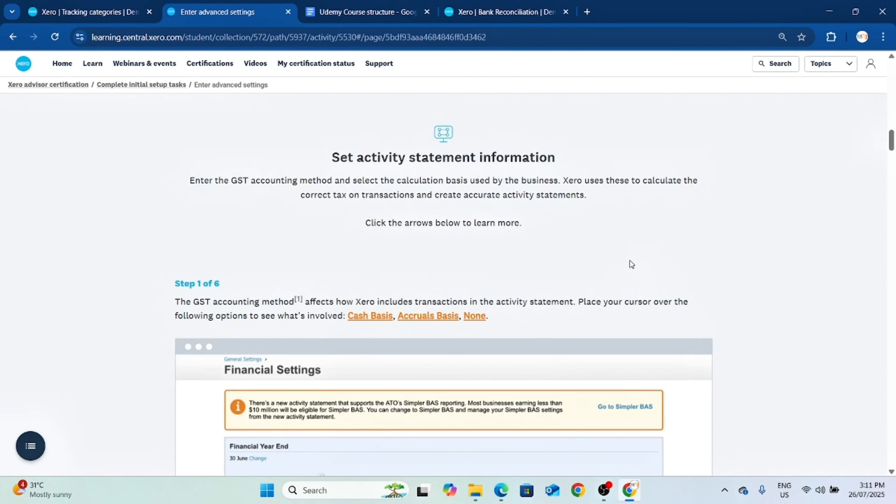
scroll(629, 260, down, 3)
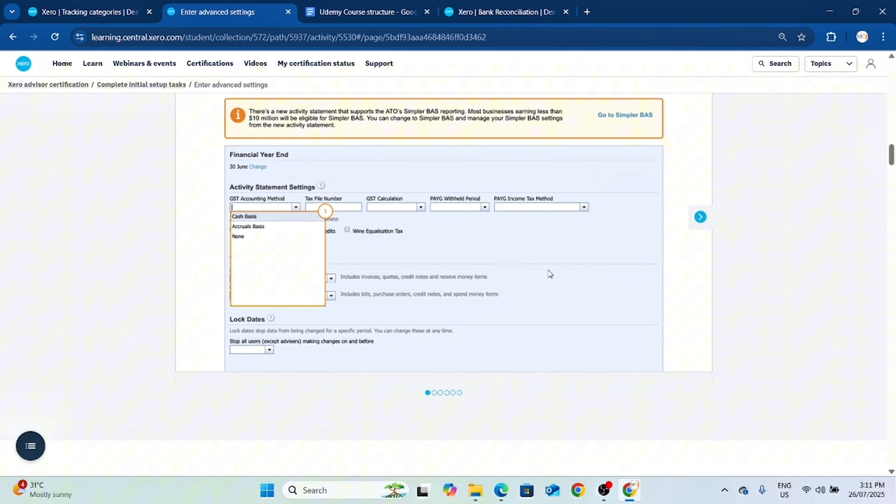
click(699, 216)
click(699, 226)
click(699, 226)
click(699, 226)
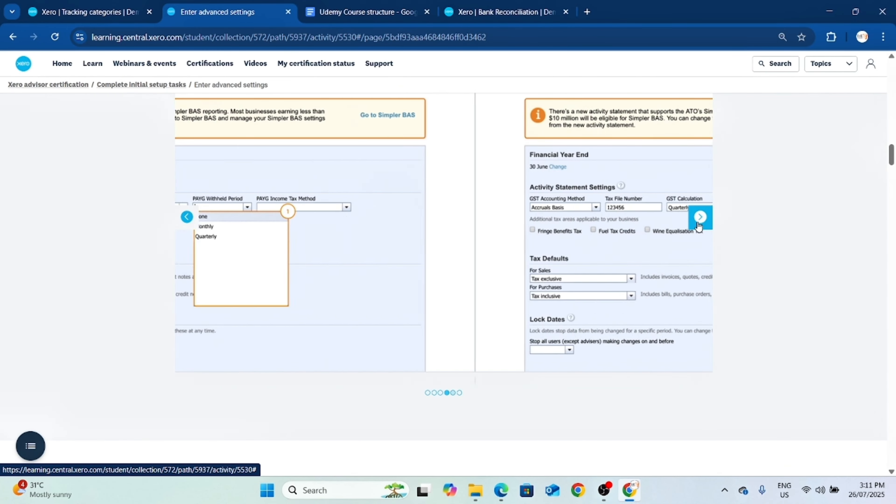
click(700, 225)
scroll(339, 235, up, 3)
scroll(423, 252, down, 10)
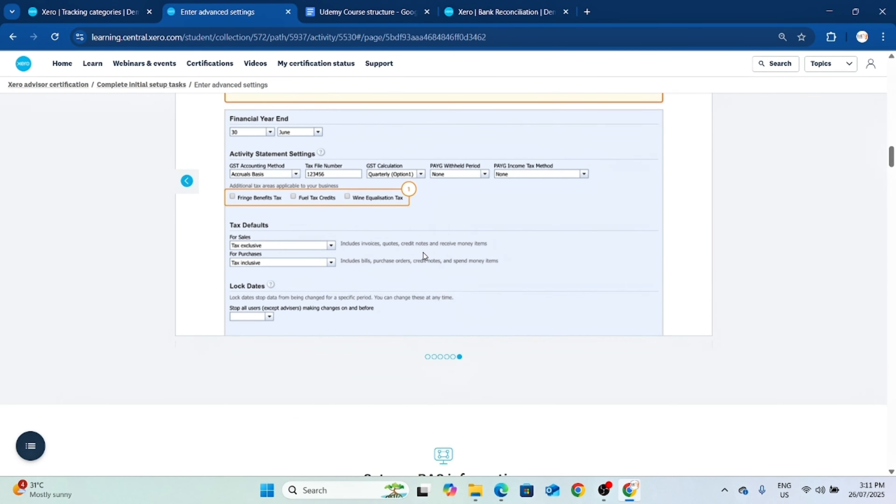
Review the three-step walkthrough on setting new BAS information, from the financial settings notice through the Simpler or Full BAS choice to saving.
scroll(501, 257, down, 3)
scroll(550, 253, up, 2)
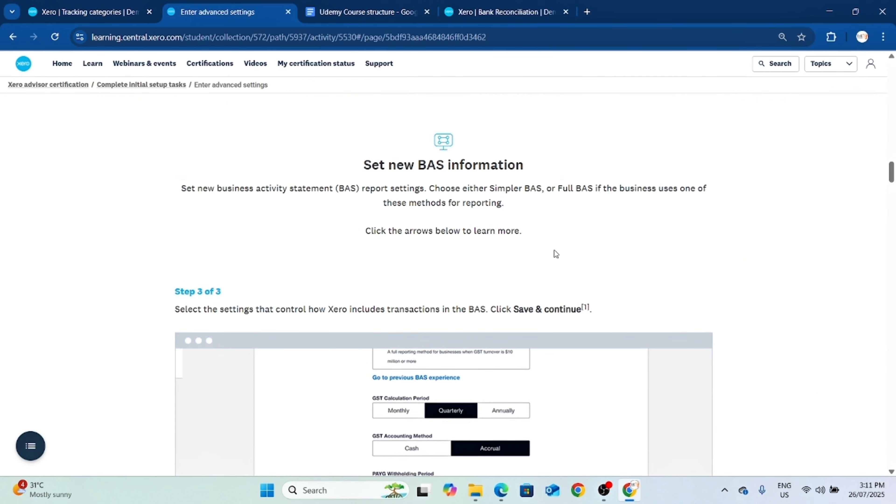
scroll(536, 240, down, 5)
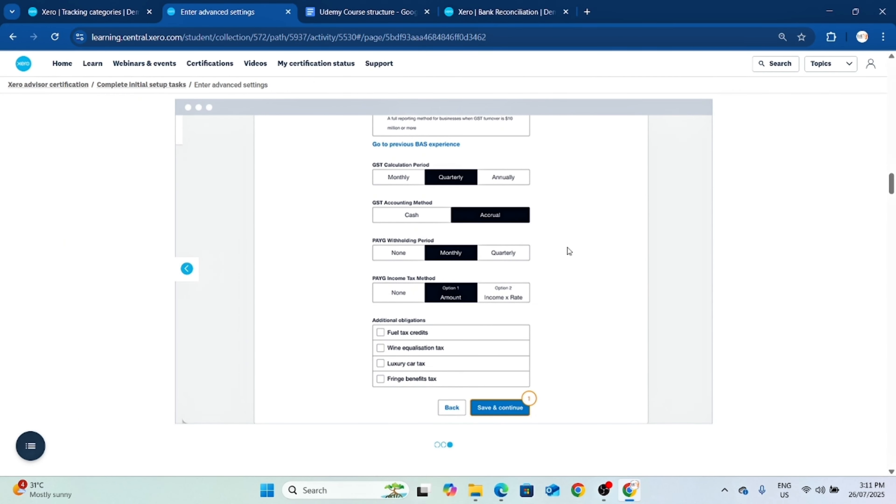
click(187, 269)
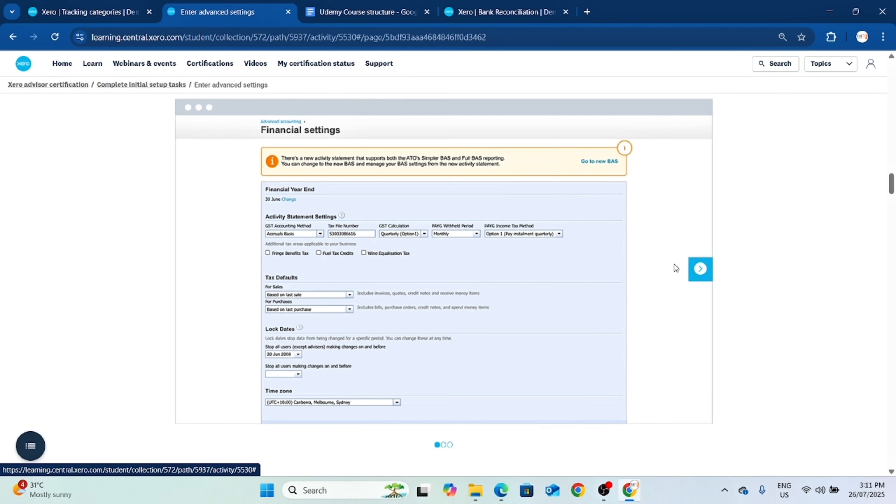
click(702, 277)
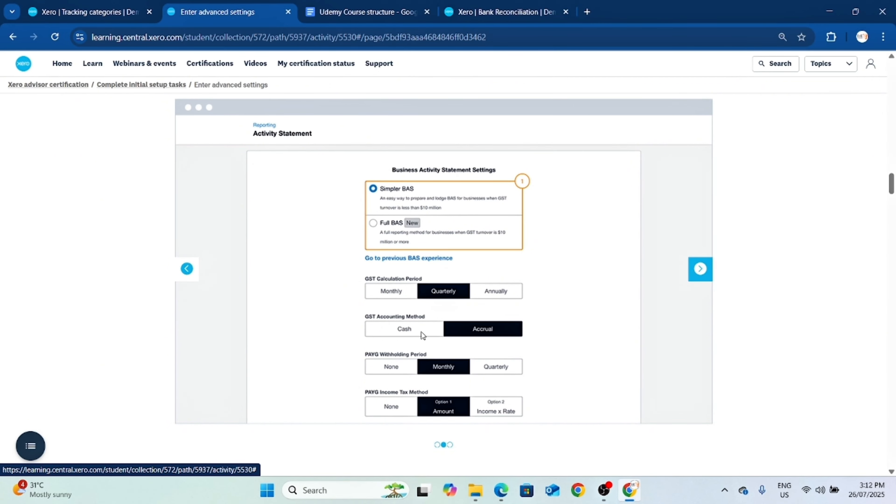
right_click(401, 358)
click(577, 371)
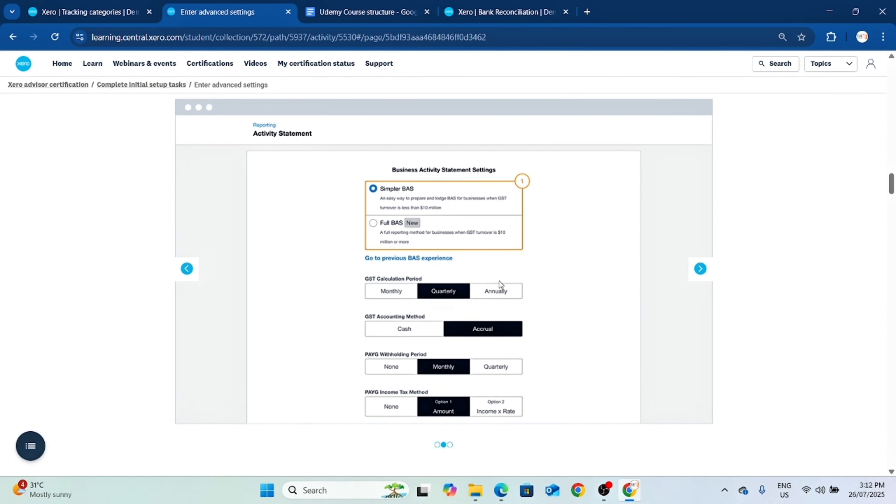
scroll(501, 284, down, 5)
scroll(530, 300, up, 3)
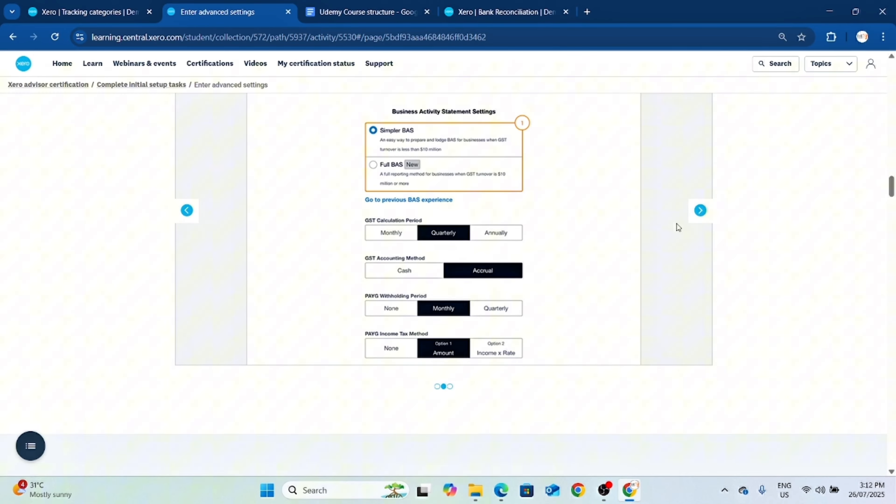
click(700, 212)
scroll(647, 256, up, 4)
scroll(546, 364, down, 4)
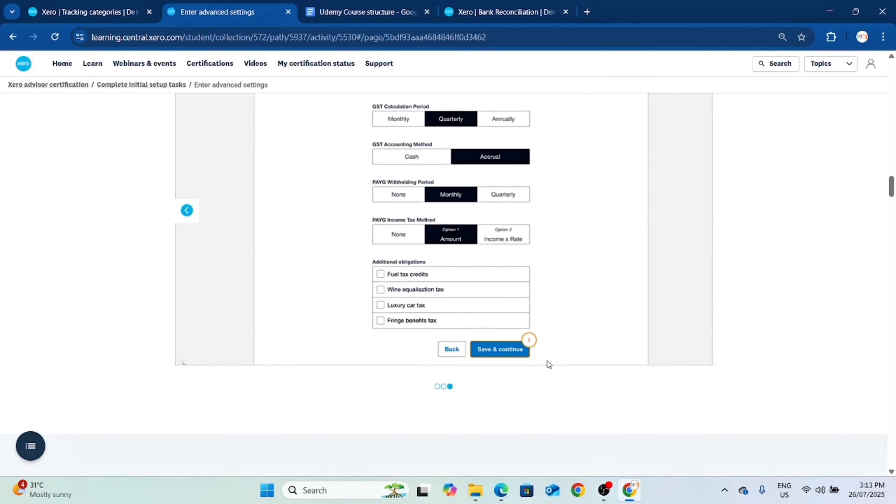
Skim the rest of the lesson, covering lock dates, tax rates, tracking, the quiz questions and the practice steps.
scroll(515, 311, down, 5)
scroll(514, 312, down, 15)
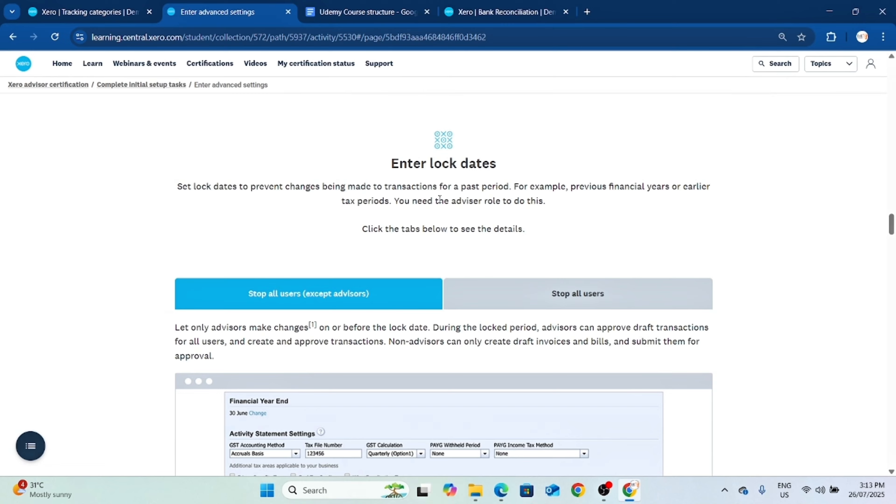
scroll(521, 279, down, 15)
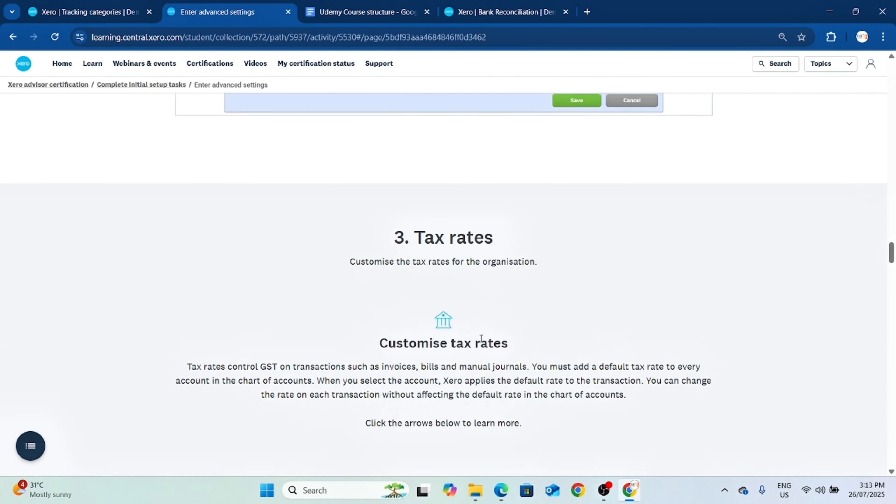
scroll(466, 295, down, 10)
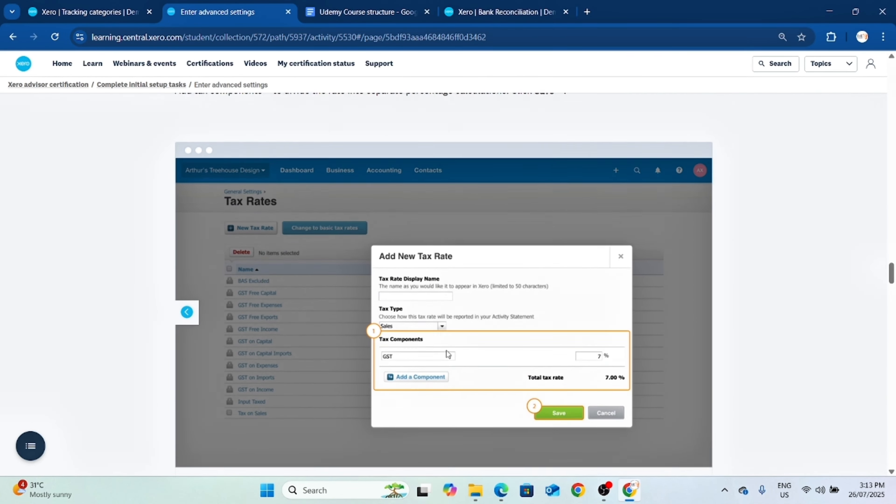
scroll(462, 314, down, 10)
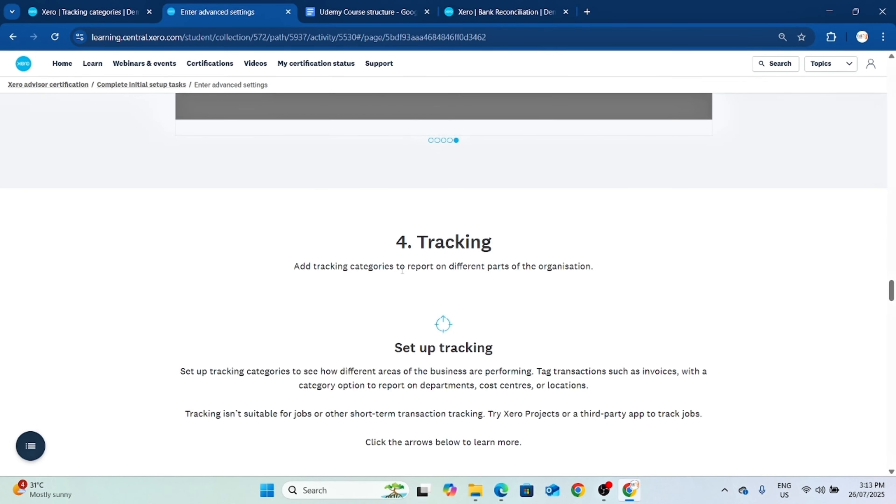
scroll(501, 254, down, 15)
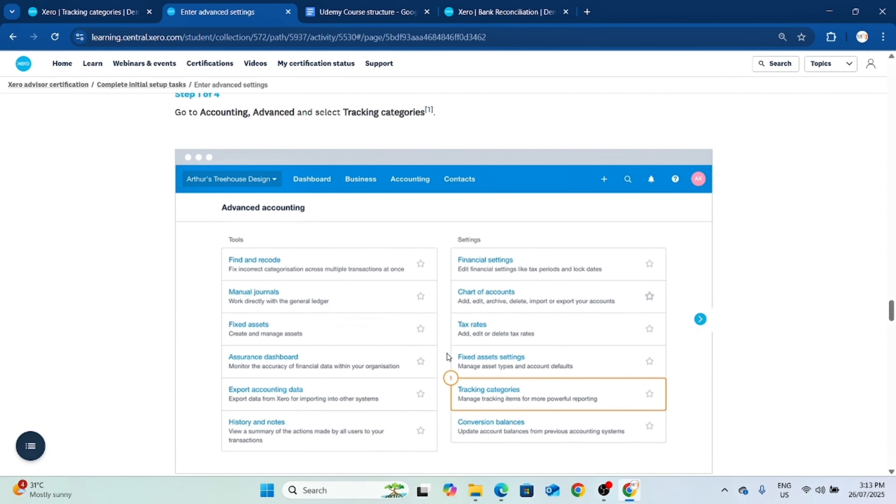
scroll(651, 337, down, 20)
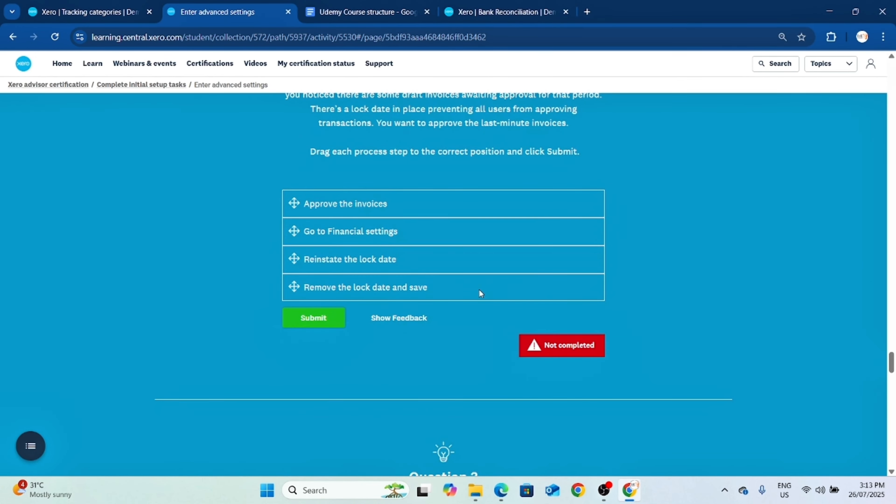
scroll(436, 248, down, 15)
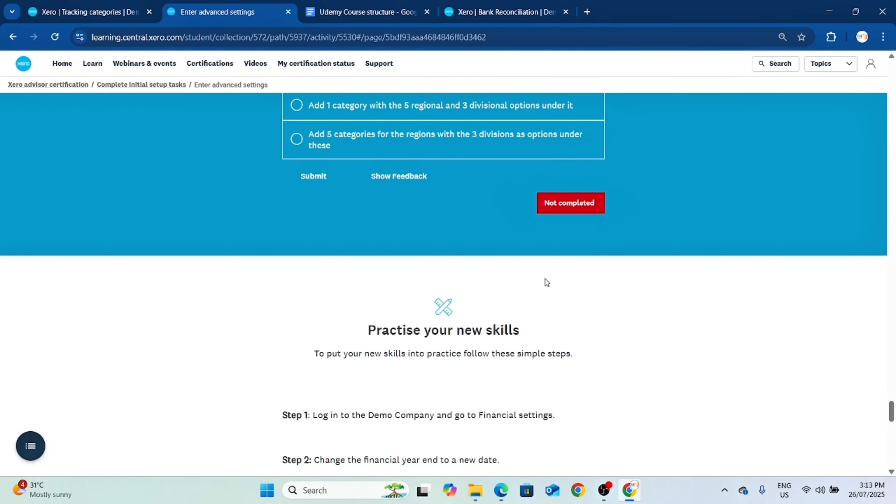
scroll(543, 306, up, 20)
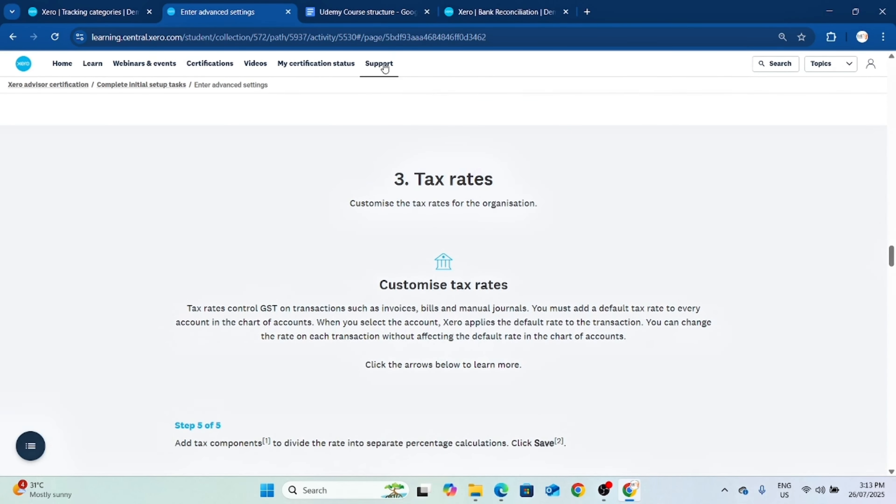
Switch to the Udemy course outline and point out the "Adjust Chart of Accounts" topic in section 1.2.
click(365, 12)
scroll(423, 240, up, 7)
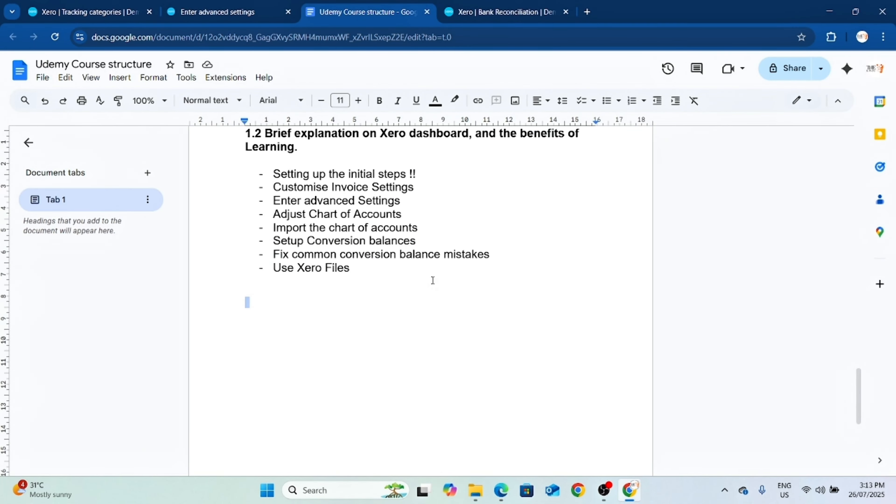
drag(409, 336, 282, 335)
click(468, 335)
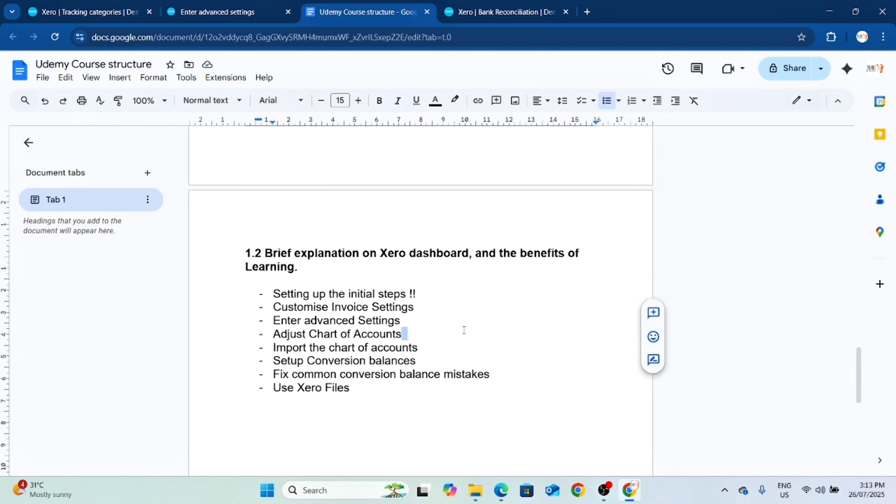
Return to Xero's bank reconciliation and browse the account choices for the 15.00 NAB bank fee.
click(499, 16)
scroll(768, 357, down, 6)
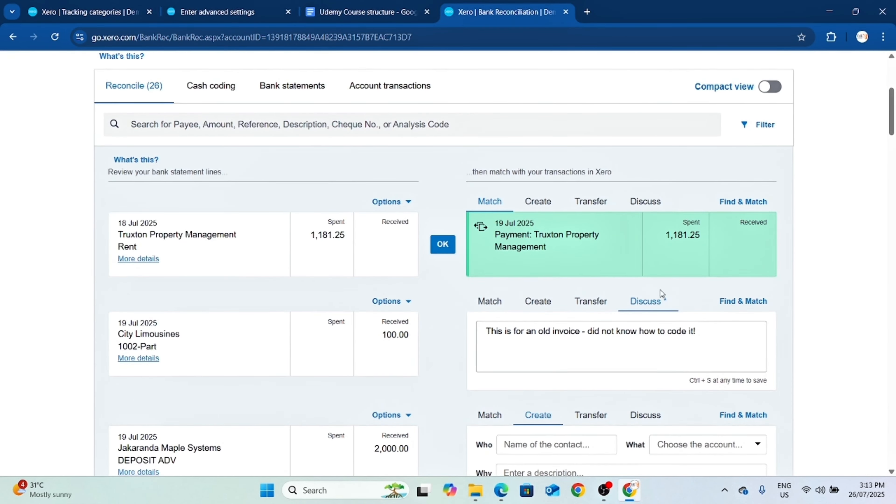
scroll(660, 296, down, 6)
click(721, 329)
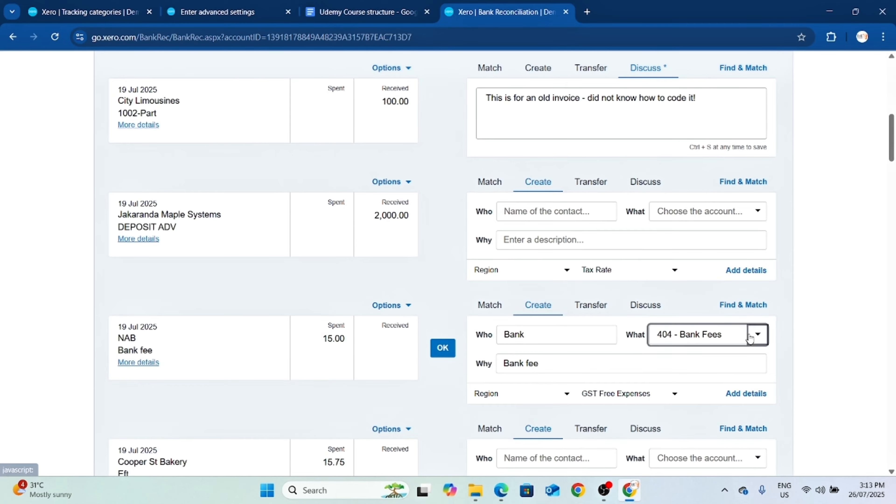
scroll(746, 406, down, 15)
scroll(752, 441, down, 8)
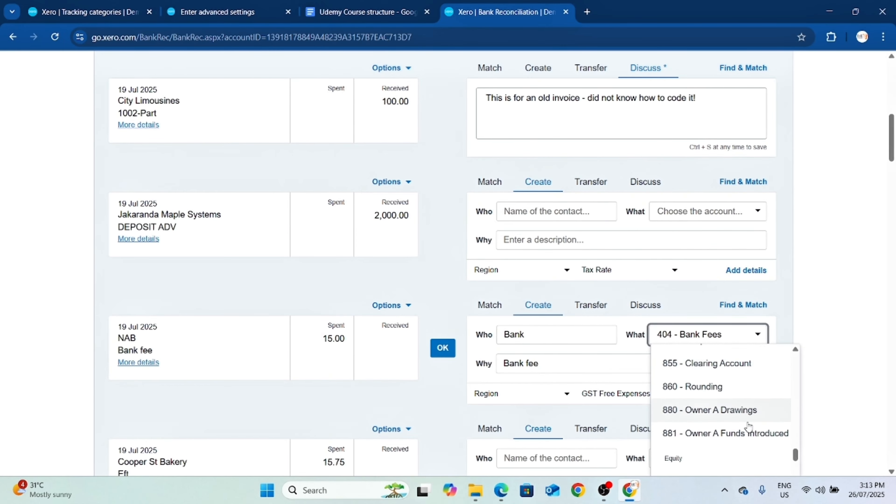
scroll(757, 424, up, 15)
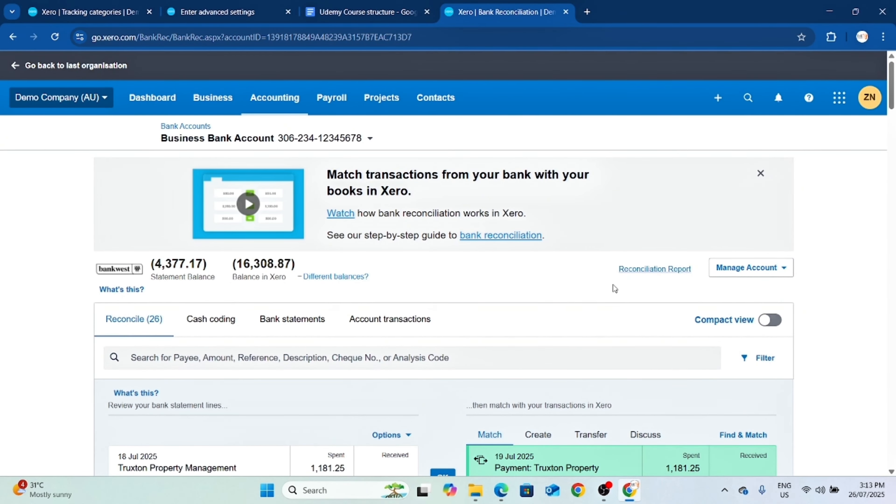